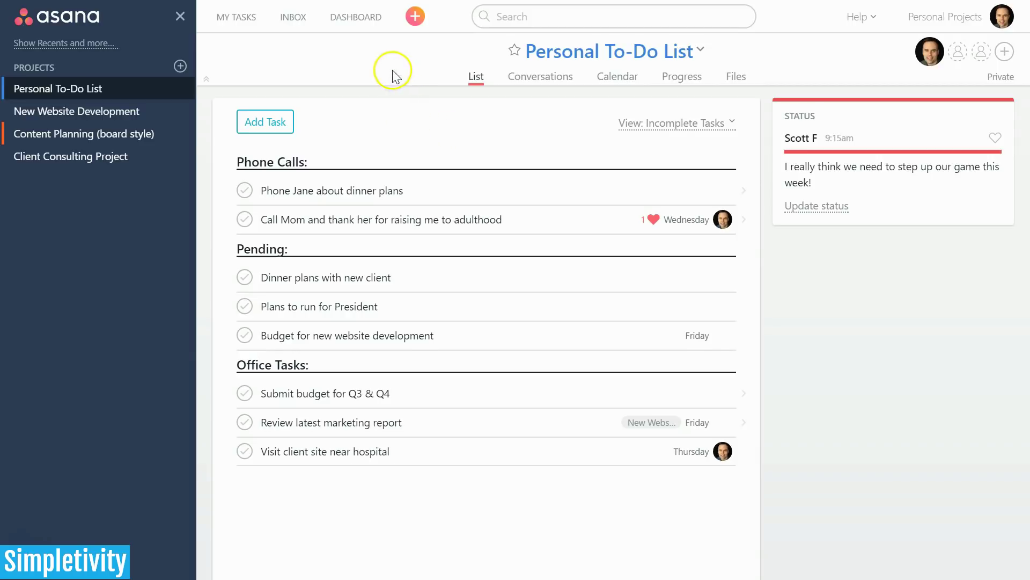
Move the Pending section to the bottom of the Personal To-Do List
mouse_move(369, 124)
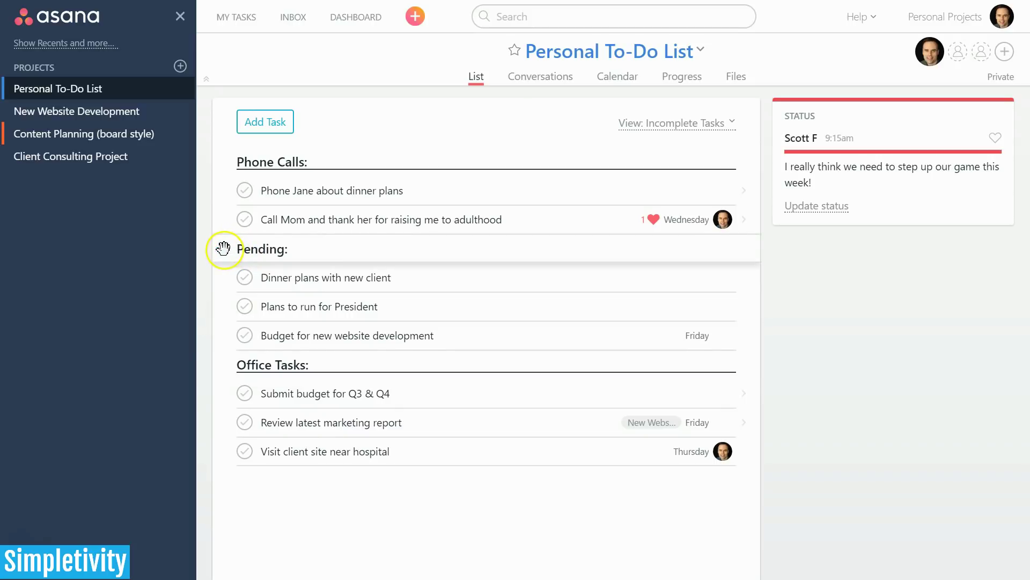
left_click_drag(224, 248, 224, 461)
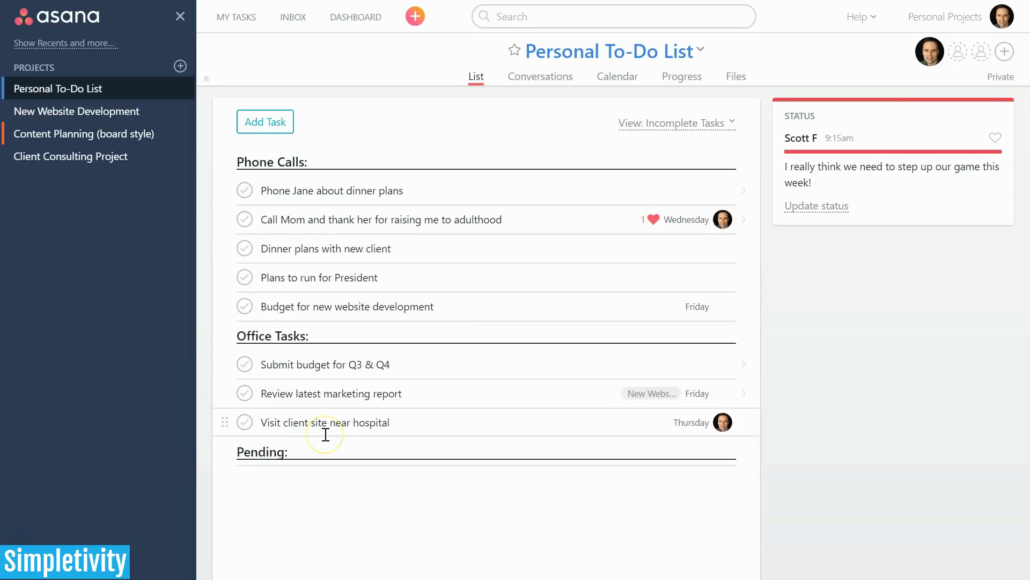
left_click(272, 455)
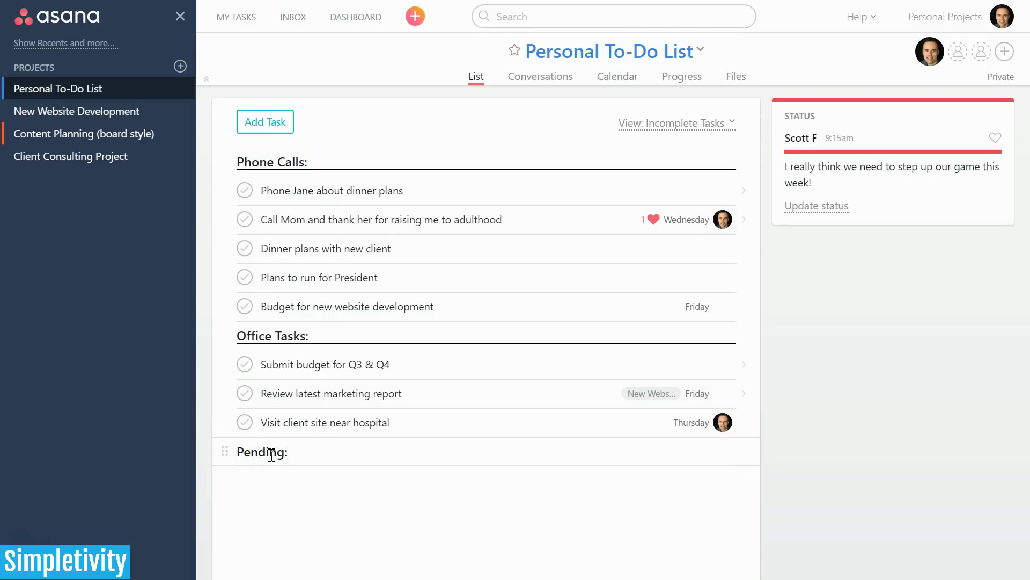
Move Pending back above 'Dinner plans with new client' and show its section details
left_click(226, 453)
left_click_drag(226, 452, 244, 256)
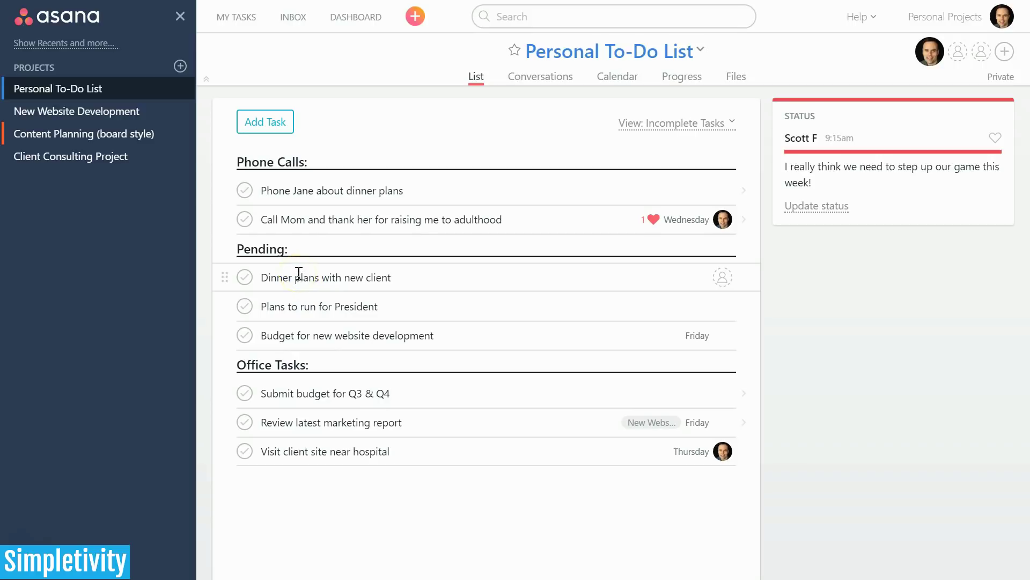
left_click(272, 249)
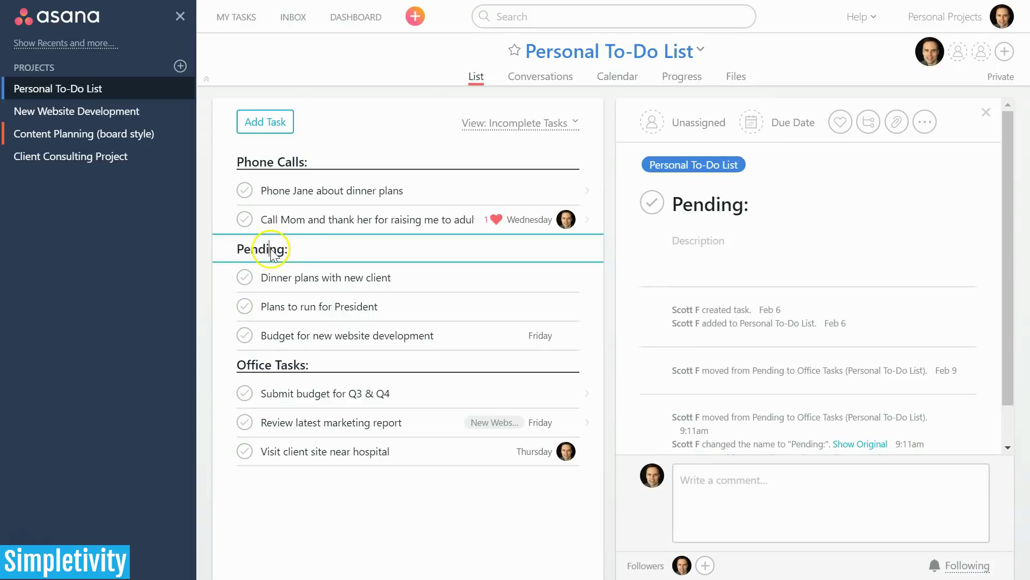
Move the Pending section and its three tasks to the top of the list, above Phone Calls
left_click(284, 337, "shift")
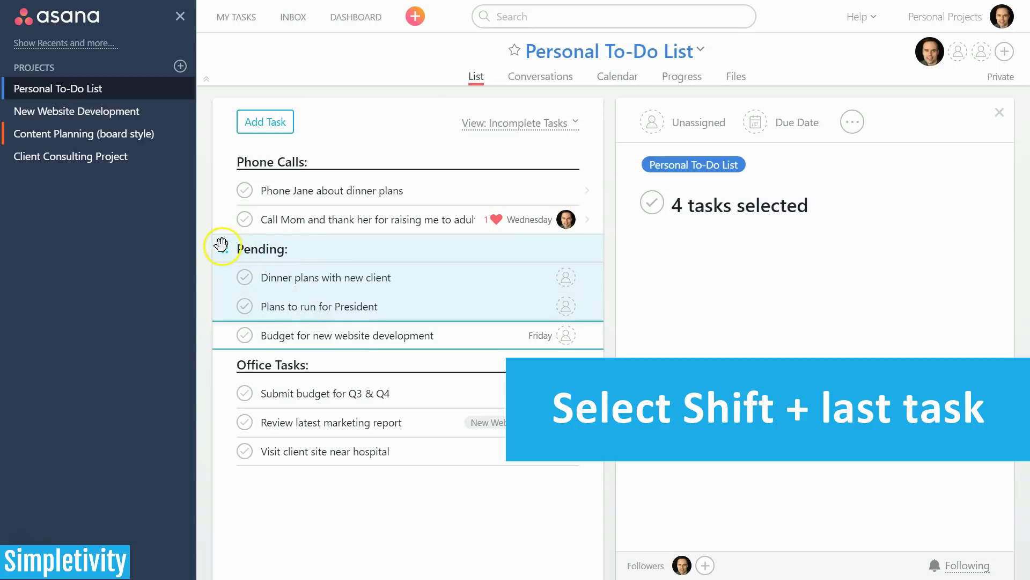
left_click_drag(221, 245, 233, 472)
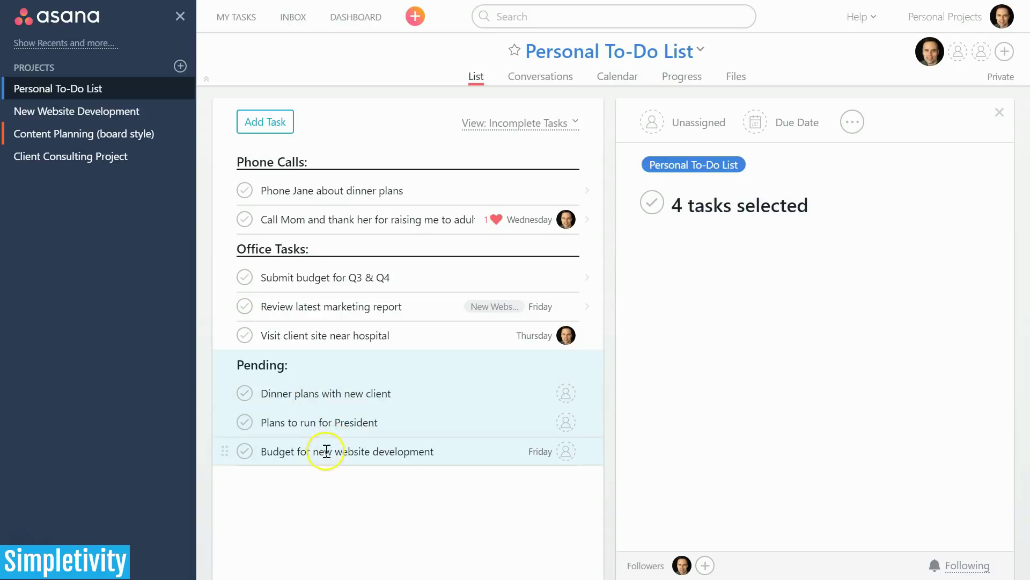
left_click(336, 370)
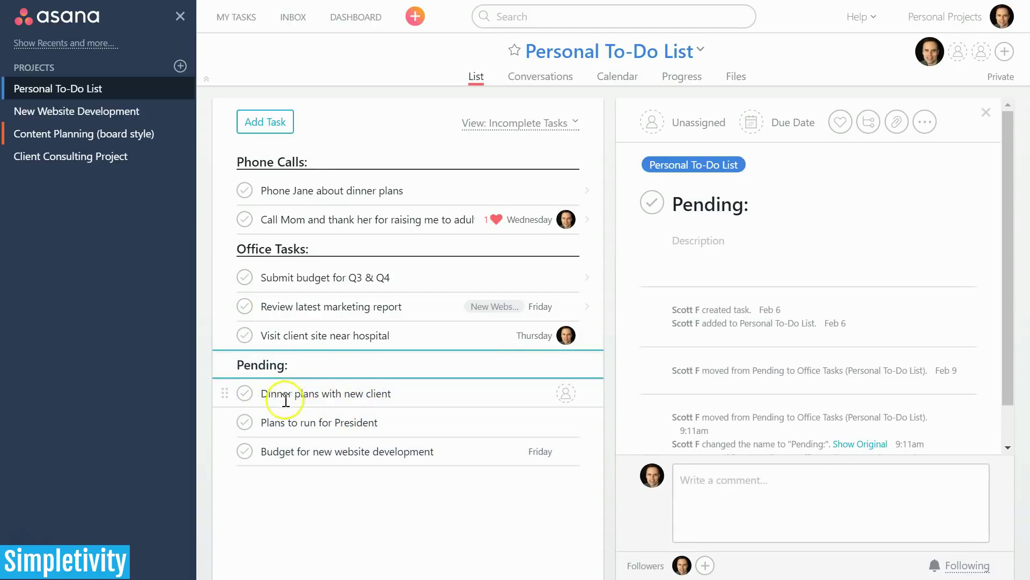
left_click_drag(224, 392, 230, 302)
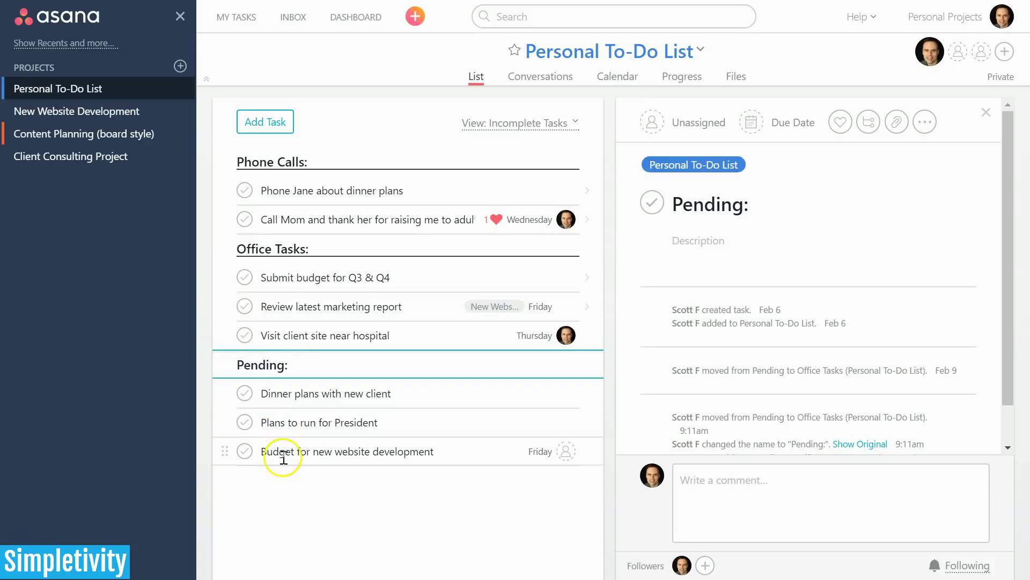
left_click(269, 450, "shift")
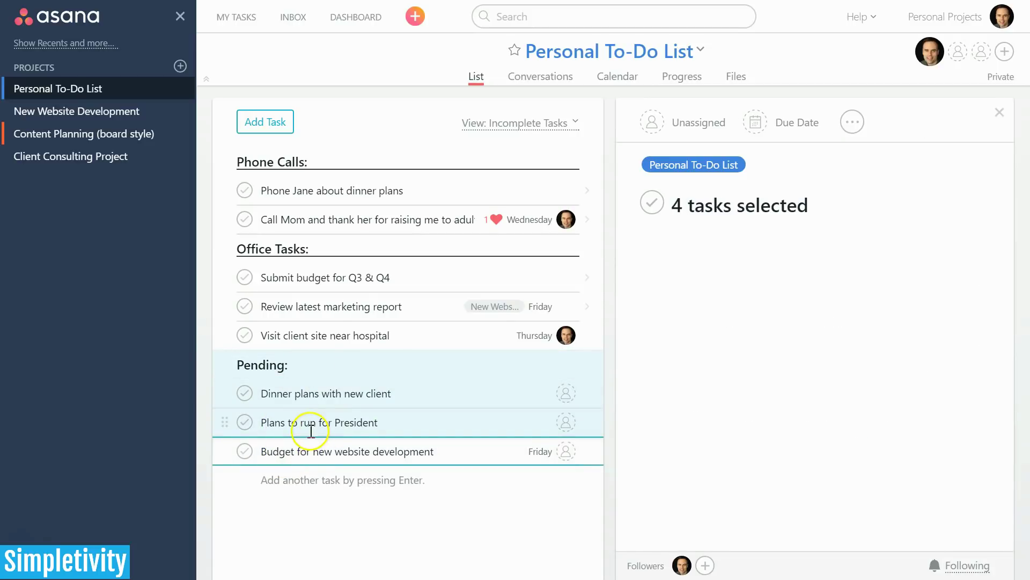
left_click_drag(224, 364, 219, 156)
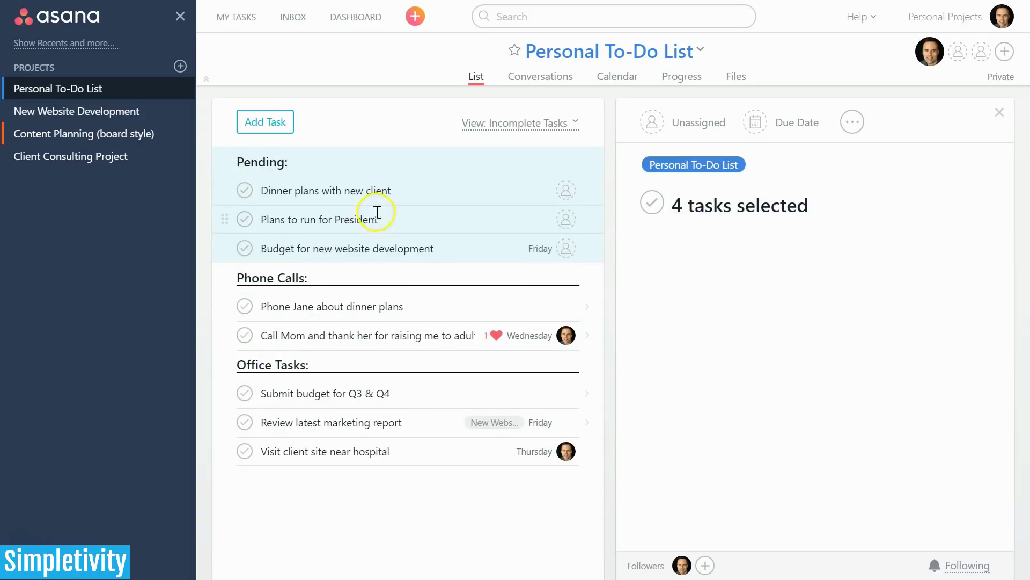
Show the details of the 'Budget for new website development' task, due Friday
left_click(362, 190)
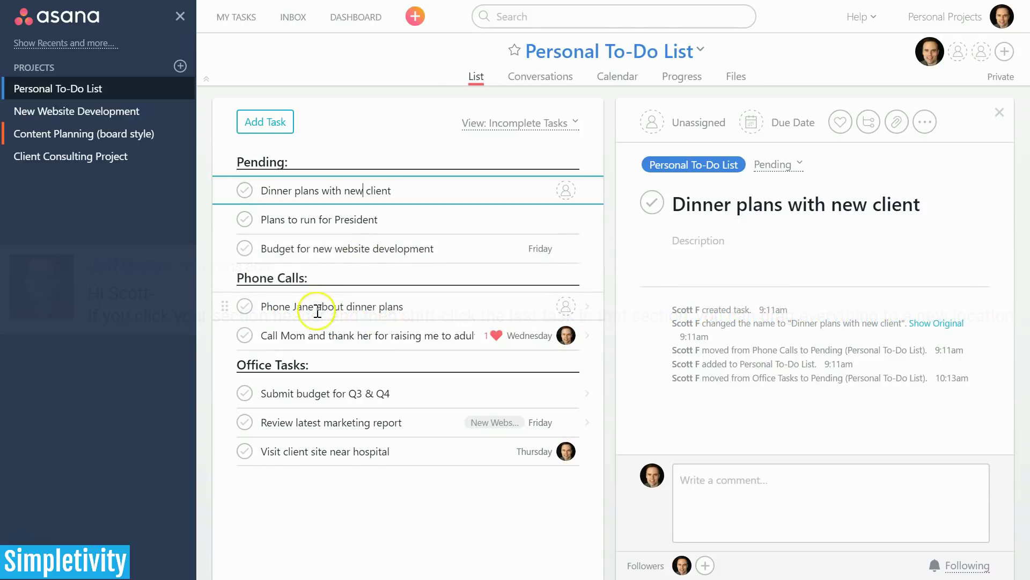
left_click(317, 310)
left_click(317, 248)
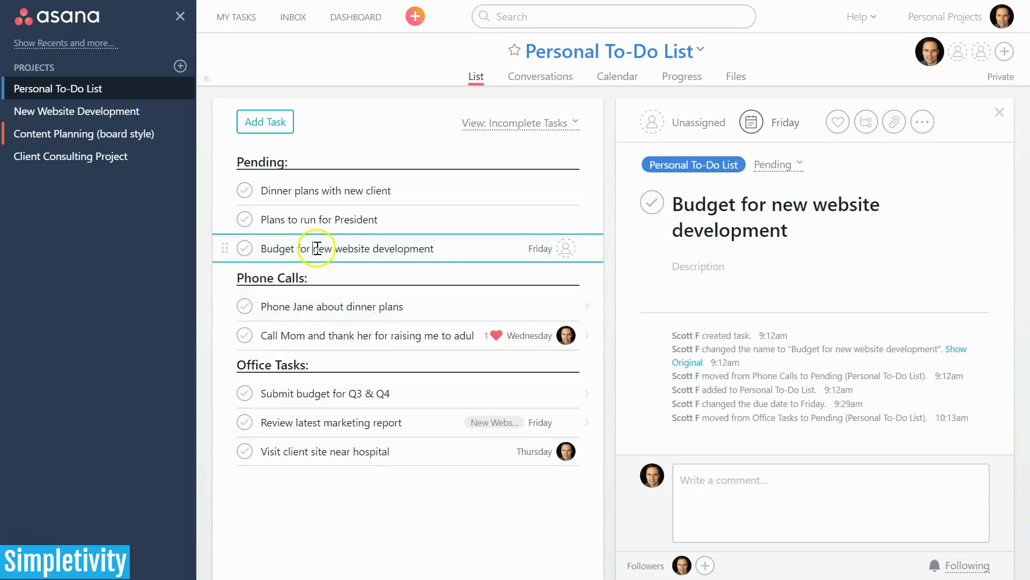
In New Website Development, review the 'Review latest marketing report' task's details and attachment
left_click(90, 116)
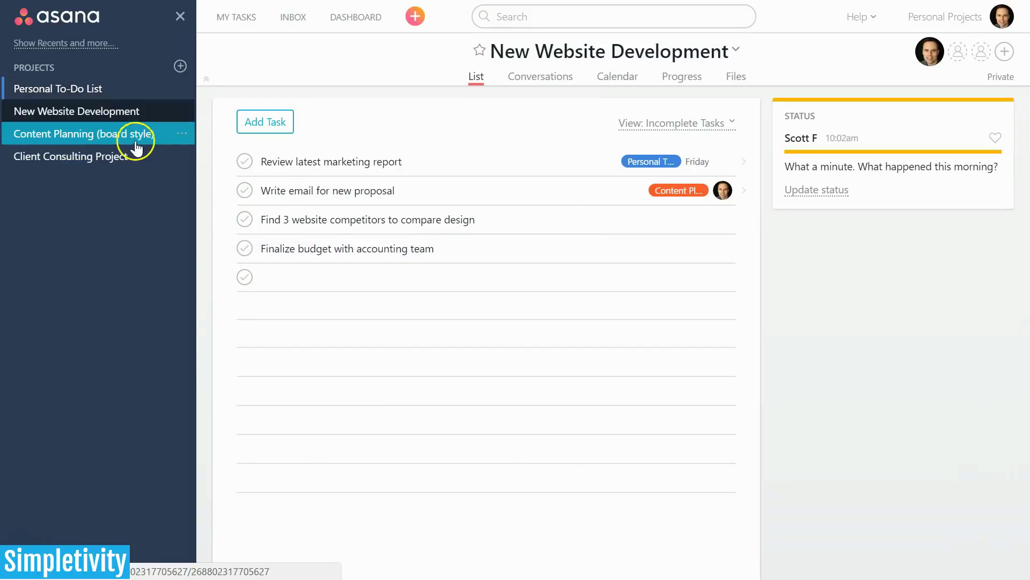
left_click(346, 161)
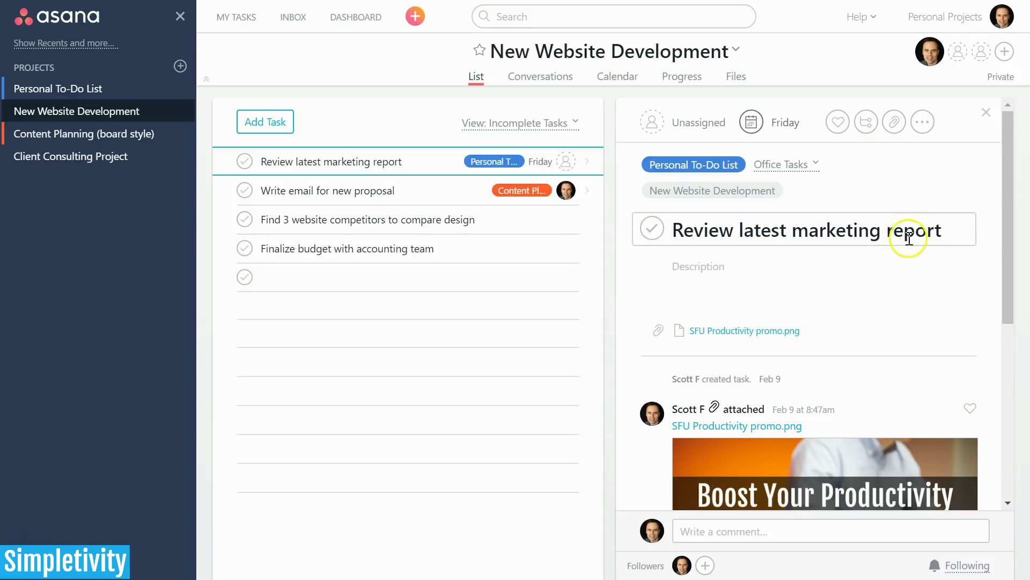
left_click_drag(1010, 182, 1005, 225)
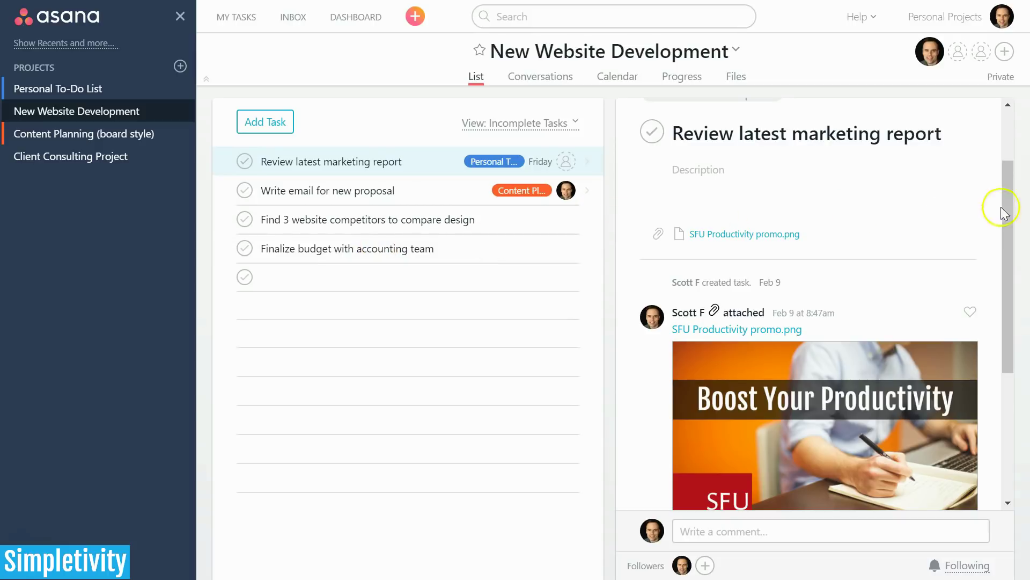
left_click_drag(1007, 202, 1009, 153)
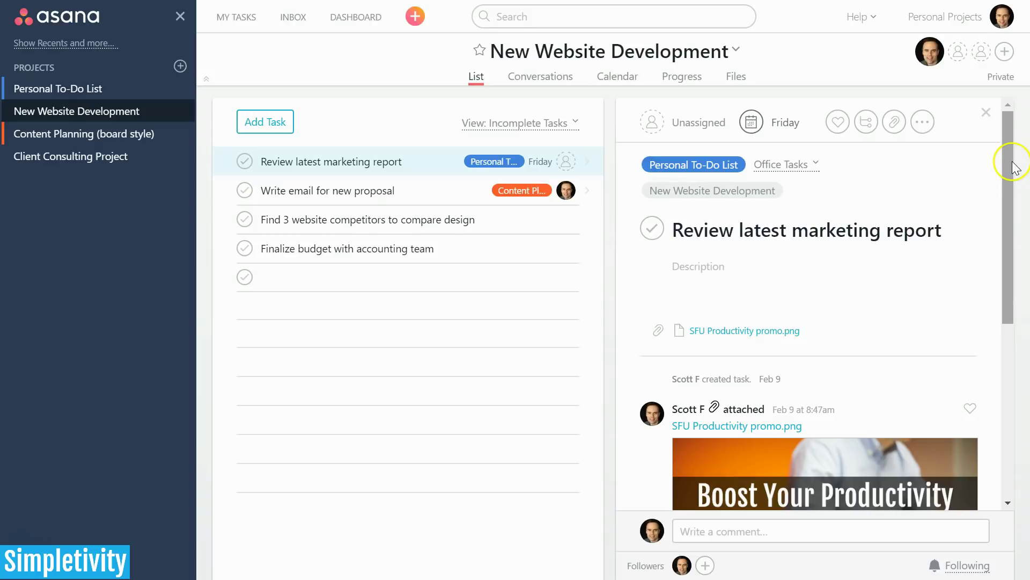
scroll(1009, 169, "down", 1)
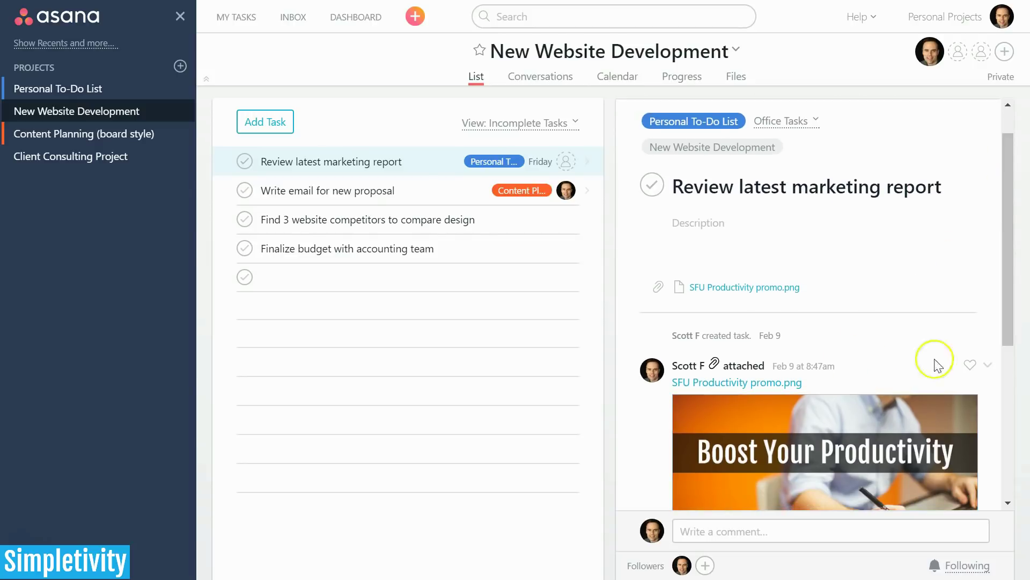
left_click_drag(1001, 231, 986, 418)
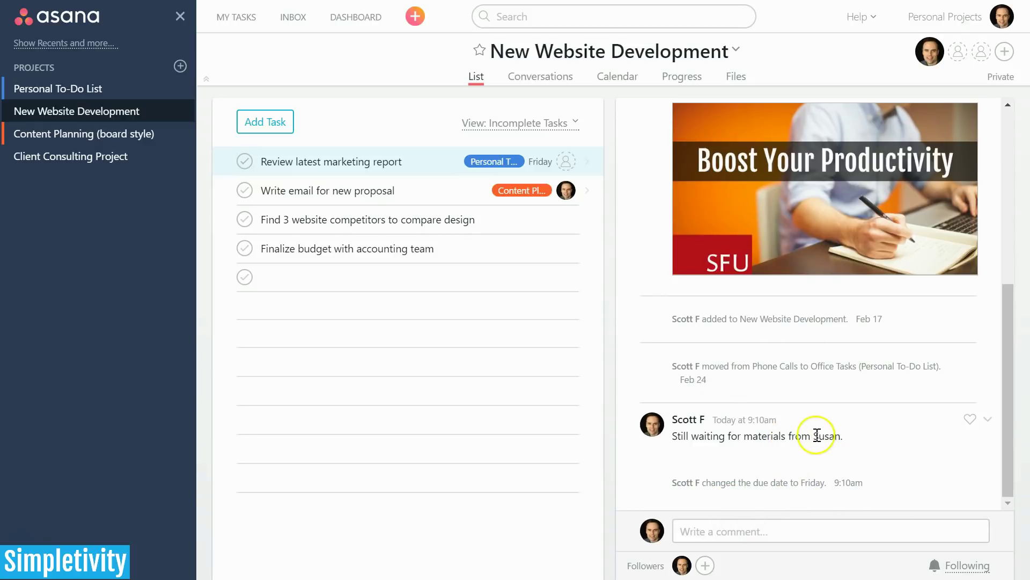
left_click_drag(1005, 372, 1005, 161)
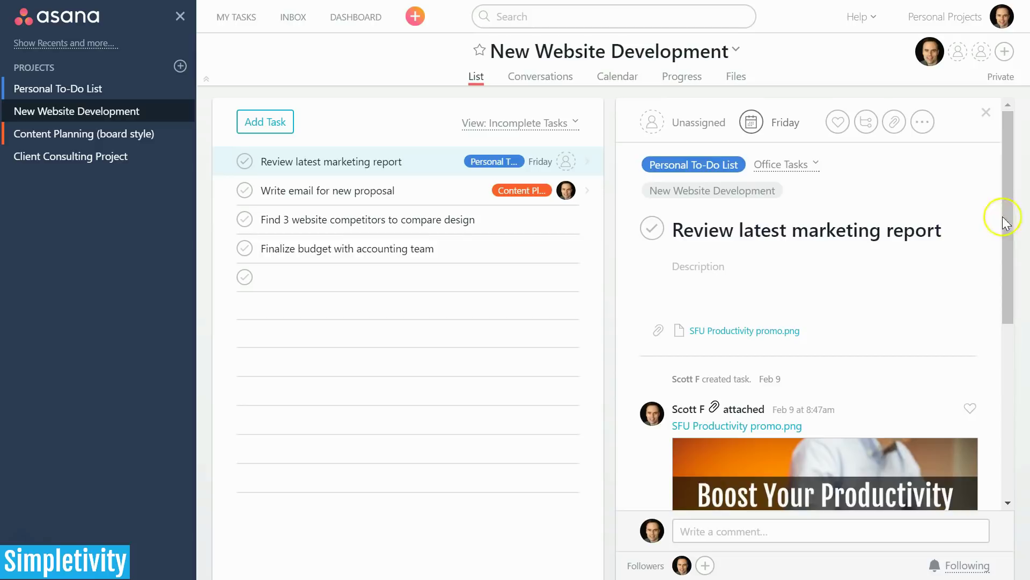
left_click(921, 127)
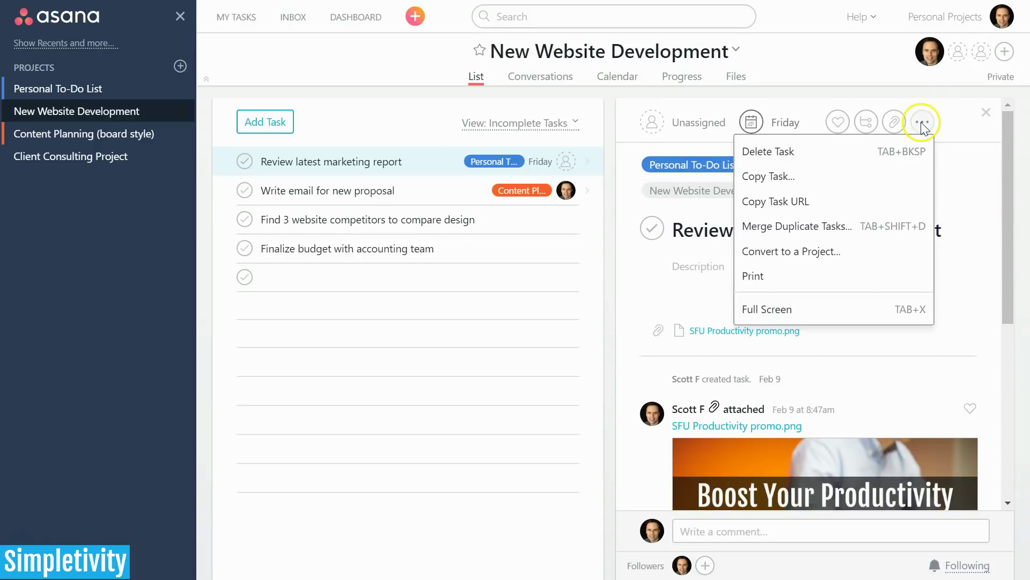
left_click(807, 317)
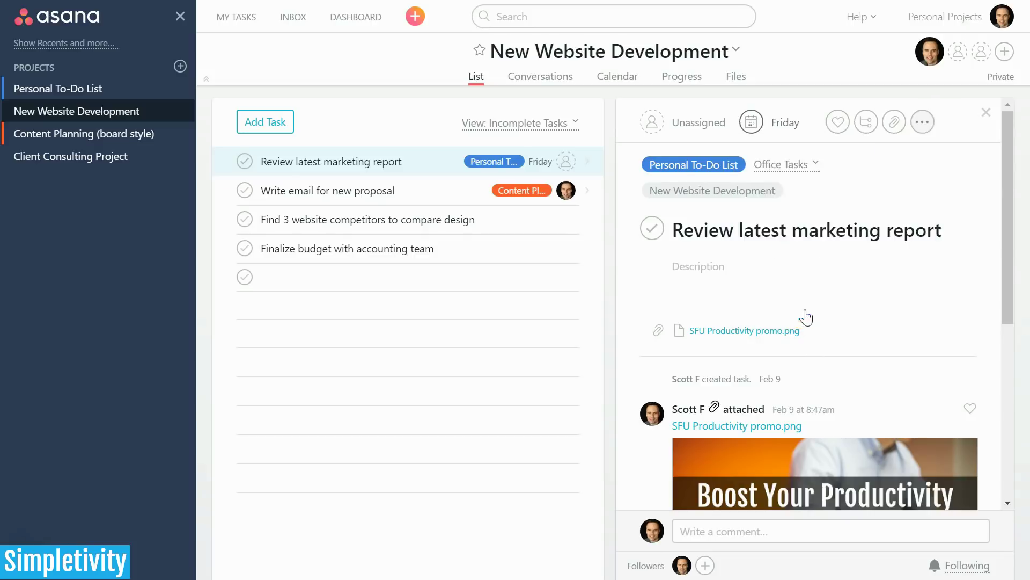
mouse_move(876, 56)
left_mouse_down()
mouse_move(868, 258)
mouse_move(880, 46)
left_mouse_up()
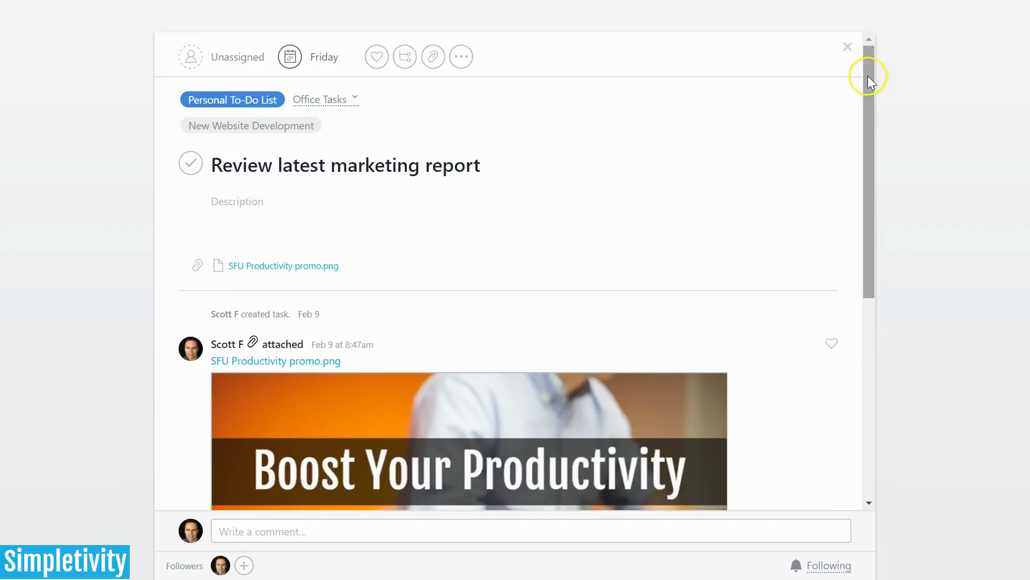
left_click_drag(868, 76, 869, 110)
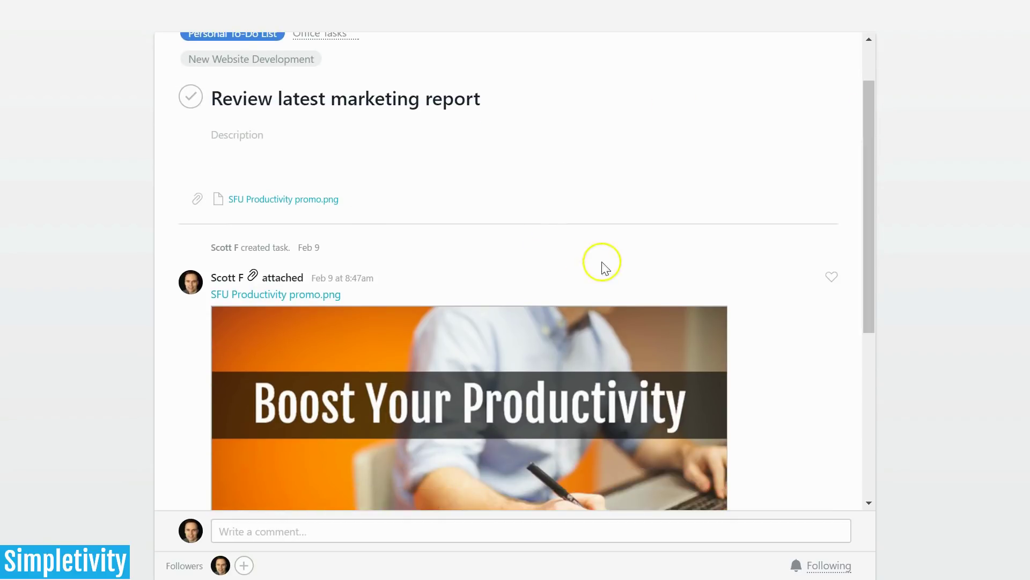
scroll(525, 236, "up", 2)
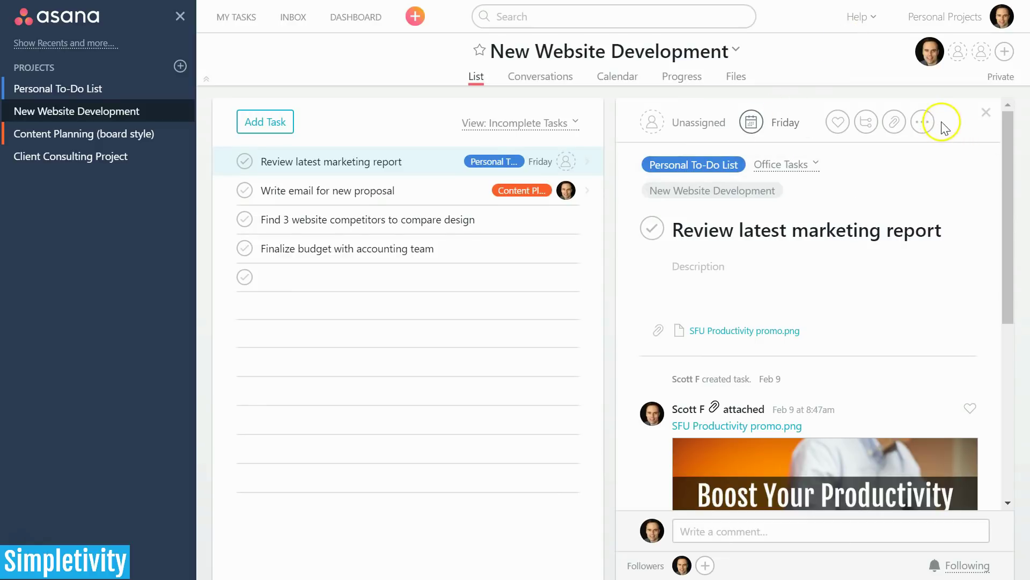
left_click(923, 122)
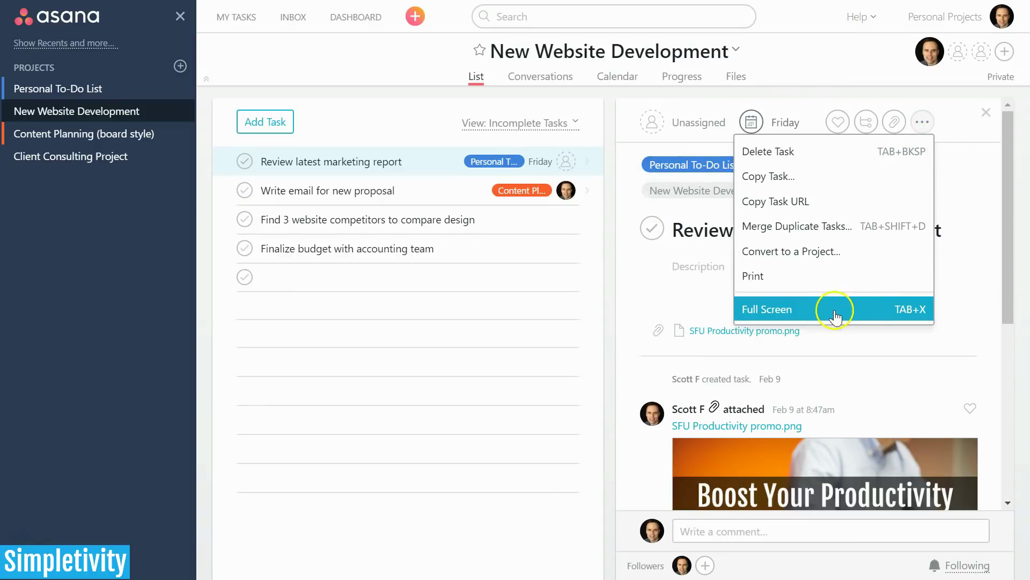
key("Escape")
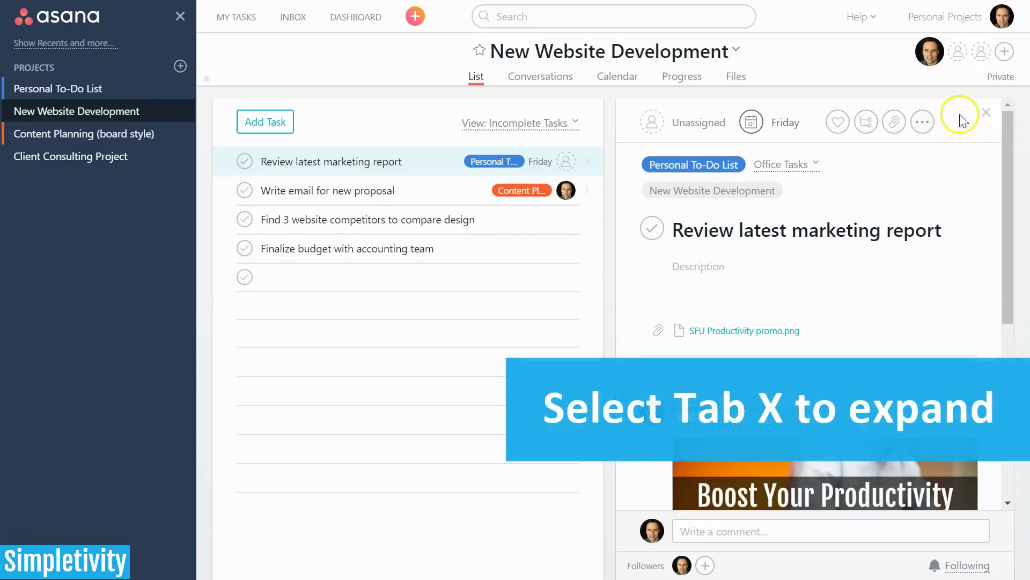
key("Down")
key("Down")
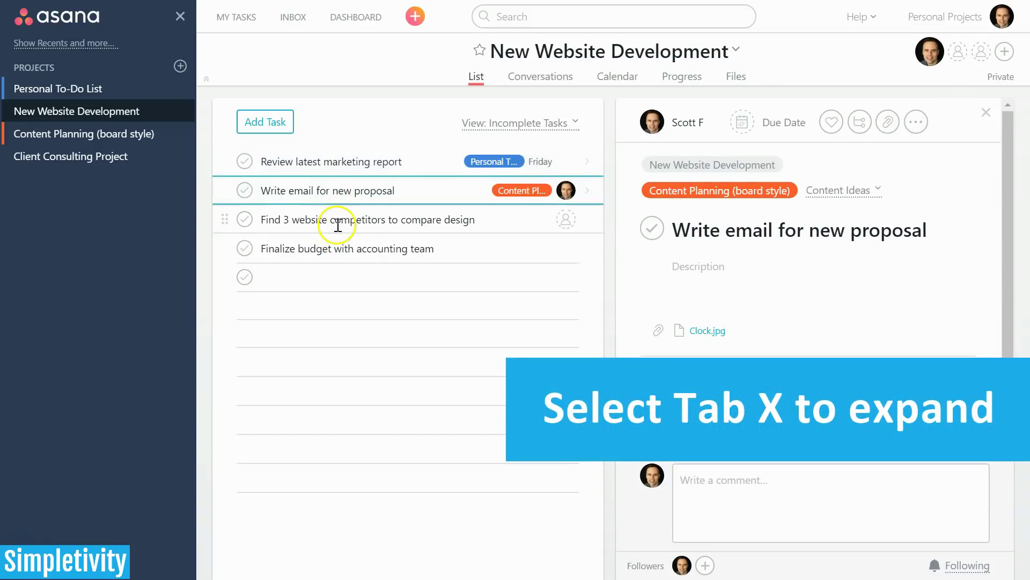
key("Up")
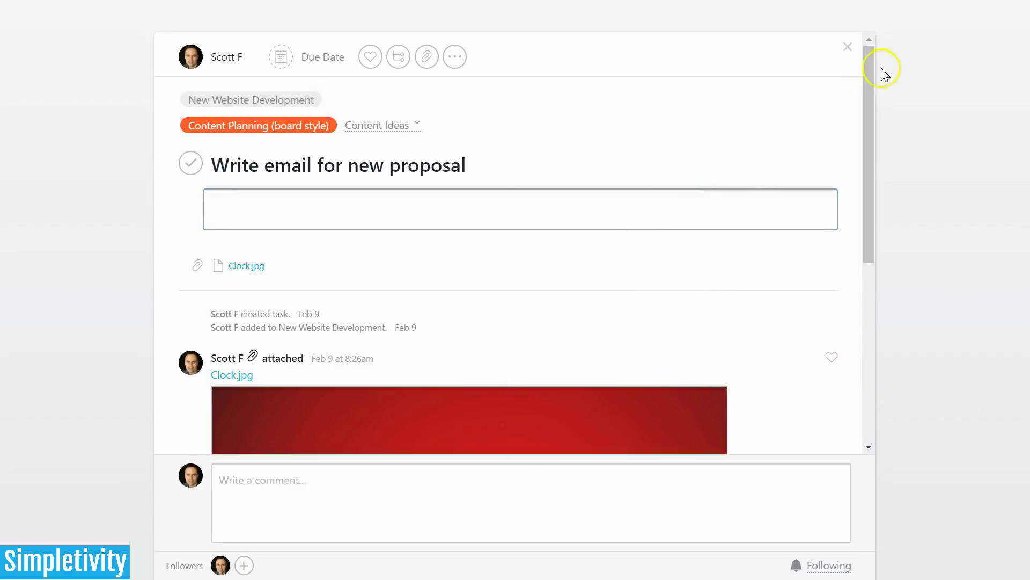
mouse_move(871, 69)
left_mouse_down()
mouse_move(874, 336)
mouse_move(884, 59)
left_mouse_up()
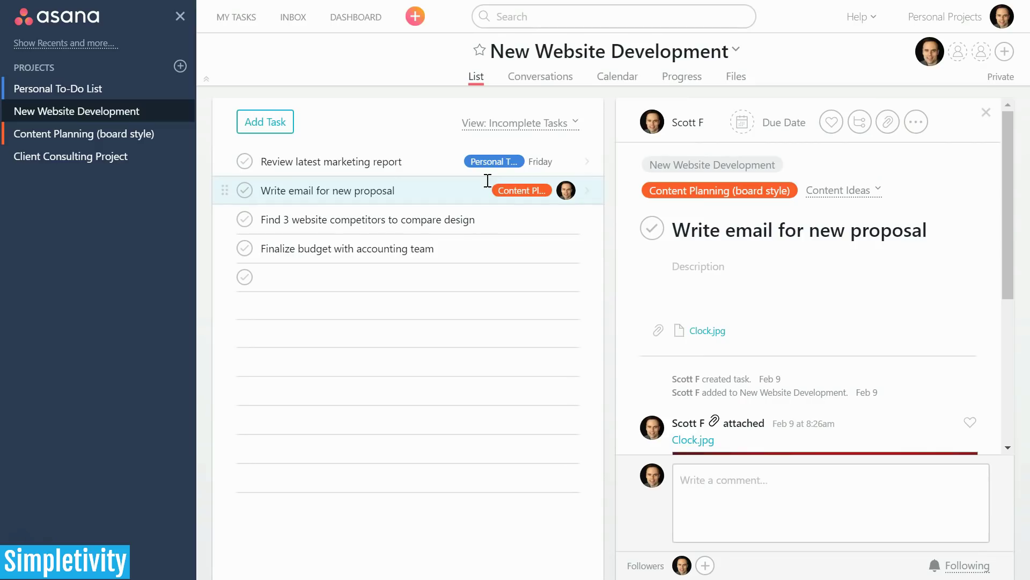
left_click(359, 162)
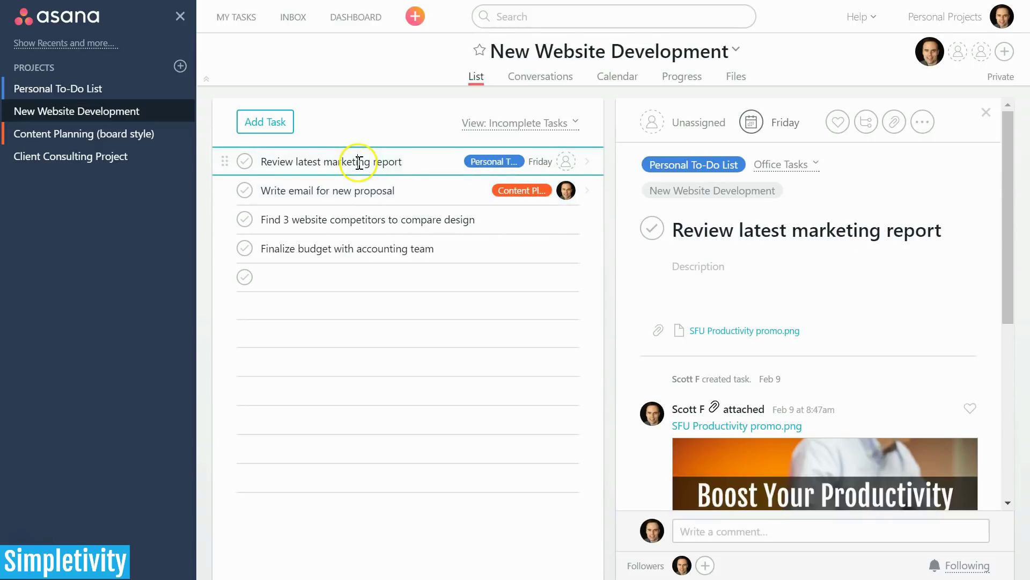
key("tab+x")
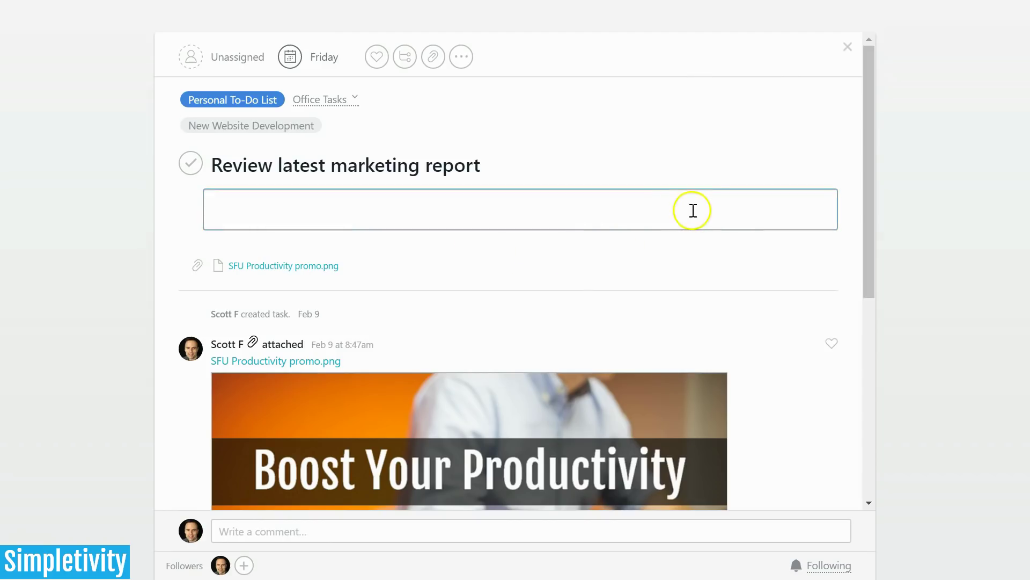
key("tab+x")
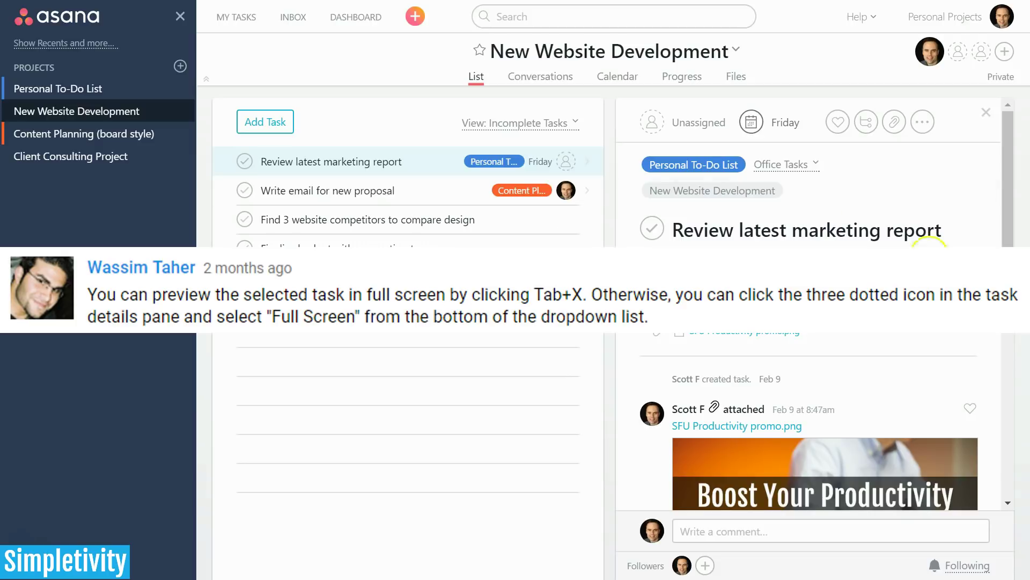
mouse_move(1008, 135)
left_mouse_down()
mouse_move(1007, 279)
mouse_move(1008, 120)
left_mouse_up()
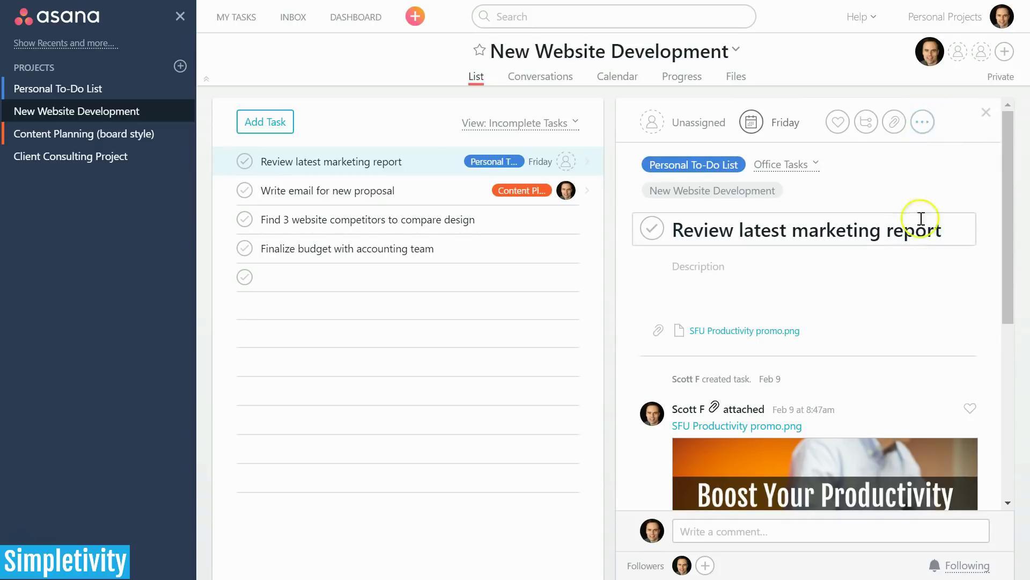
left_click(922, 128)
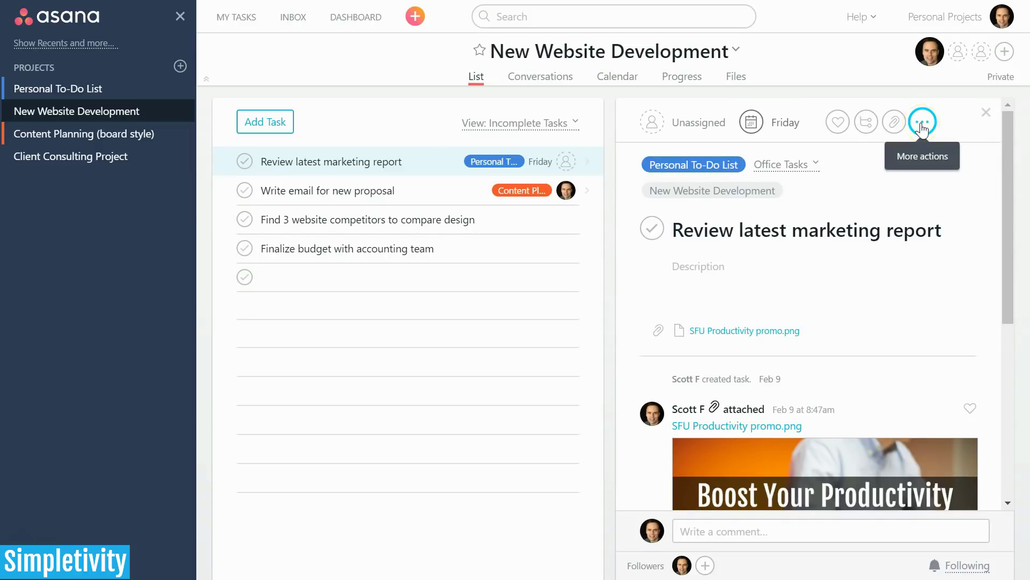
left_click(751, 268)
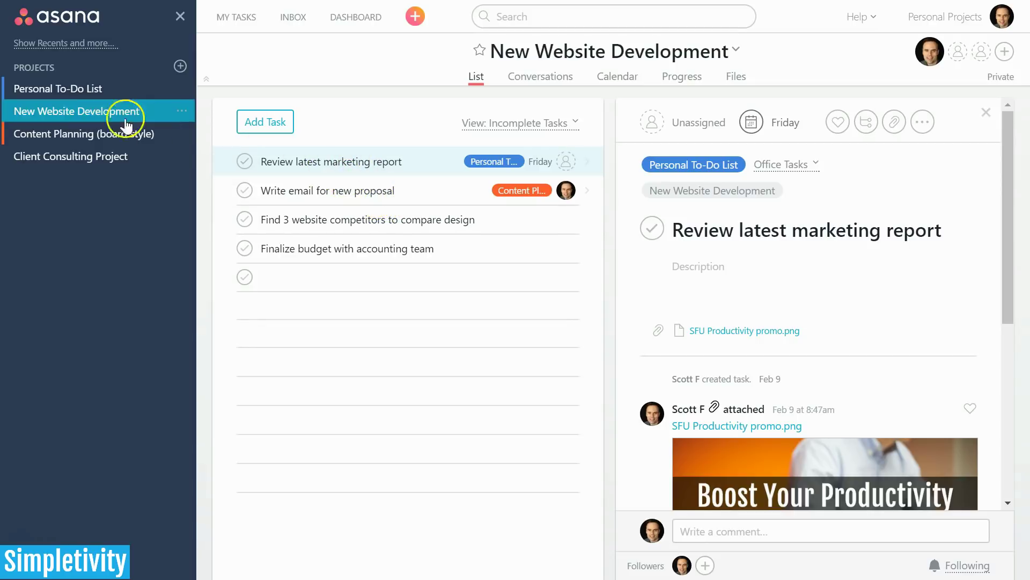
Show the 'Submit budget for Q3 & Q4' task from the Personal To-Do List
left_click(68, 88)
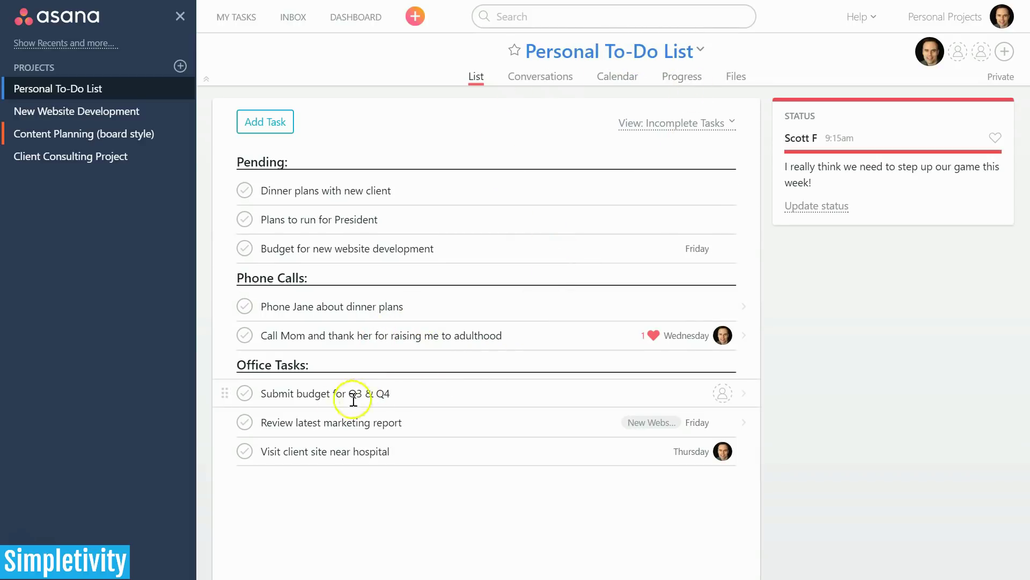
left_click(315, 393)
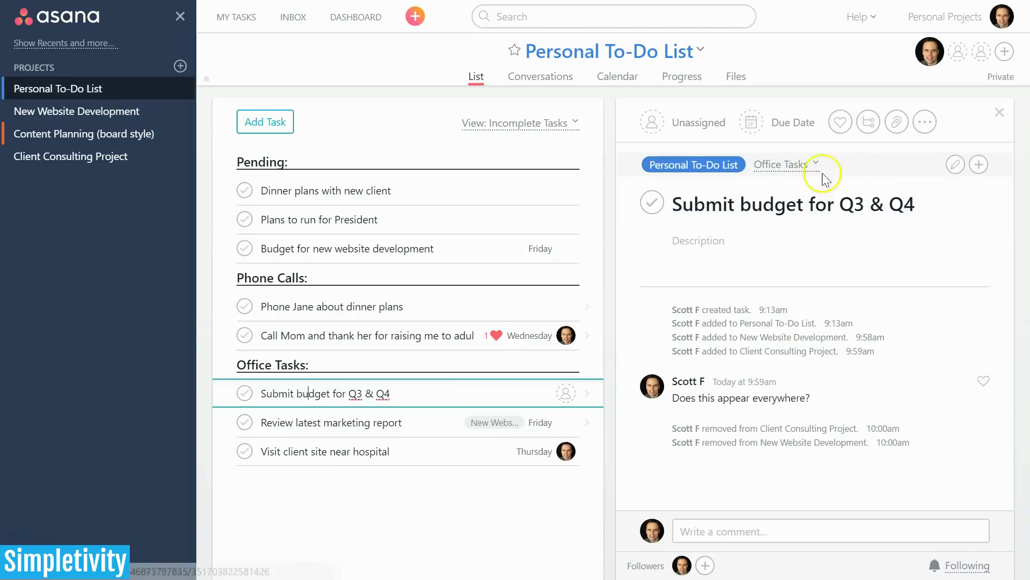
Add the task to the New Website Development project
left_click(980, 166)
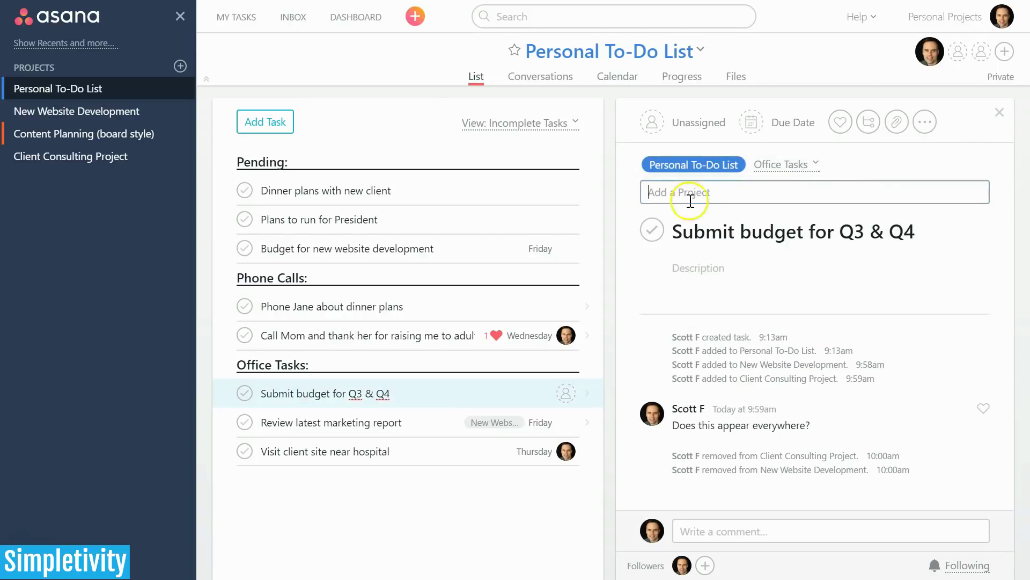
left_click(730, 195)
type("new")
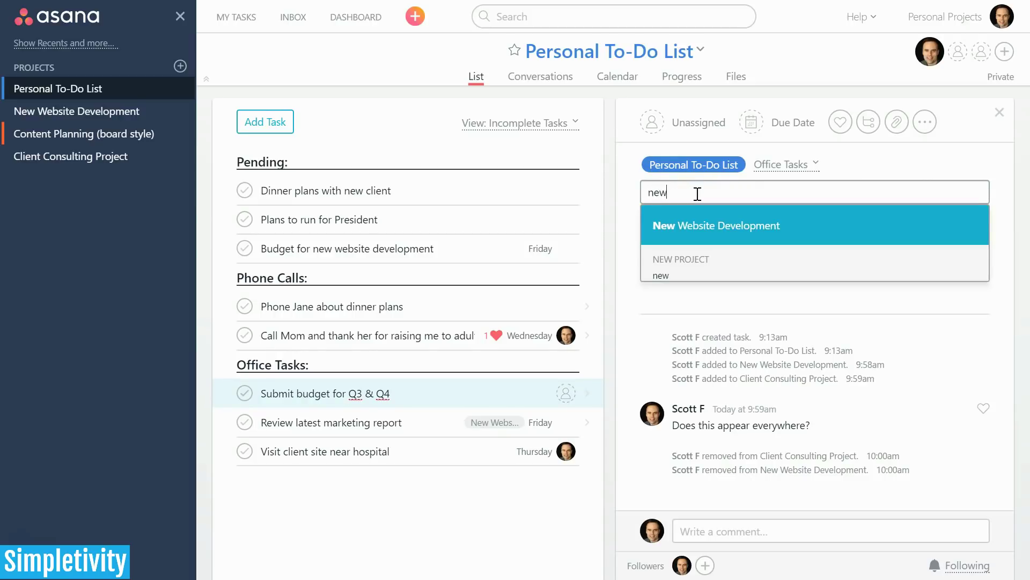
left_click(704, 228)
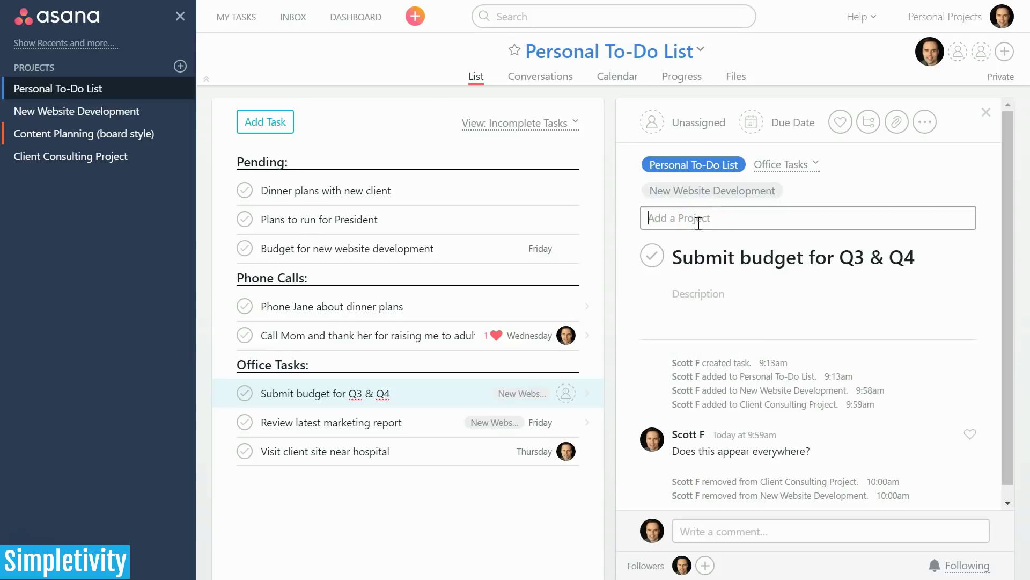
Also add the task to Client Consulting Project
type("client")
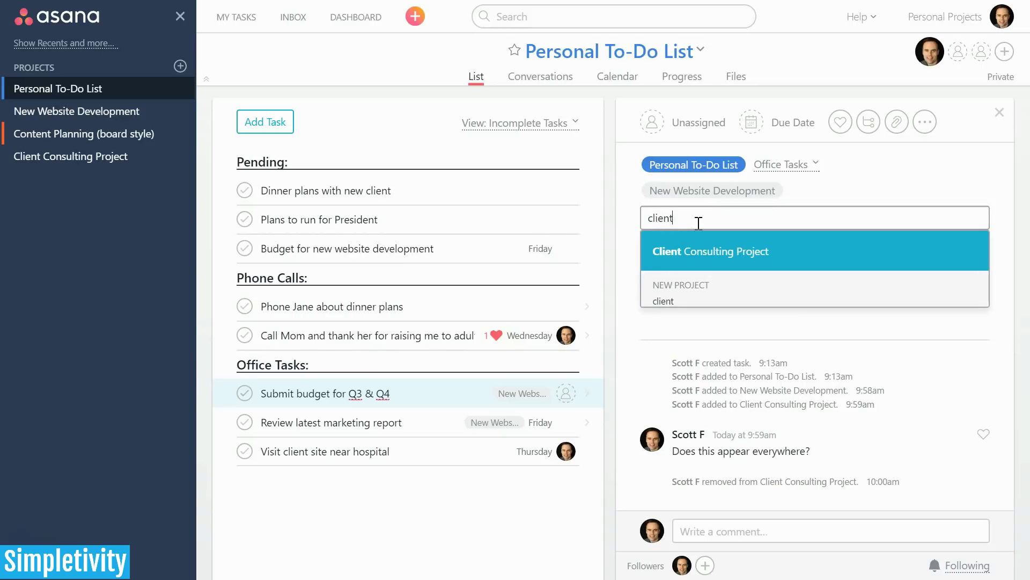
left_click(697, 253)
left_click(969, 239)
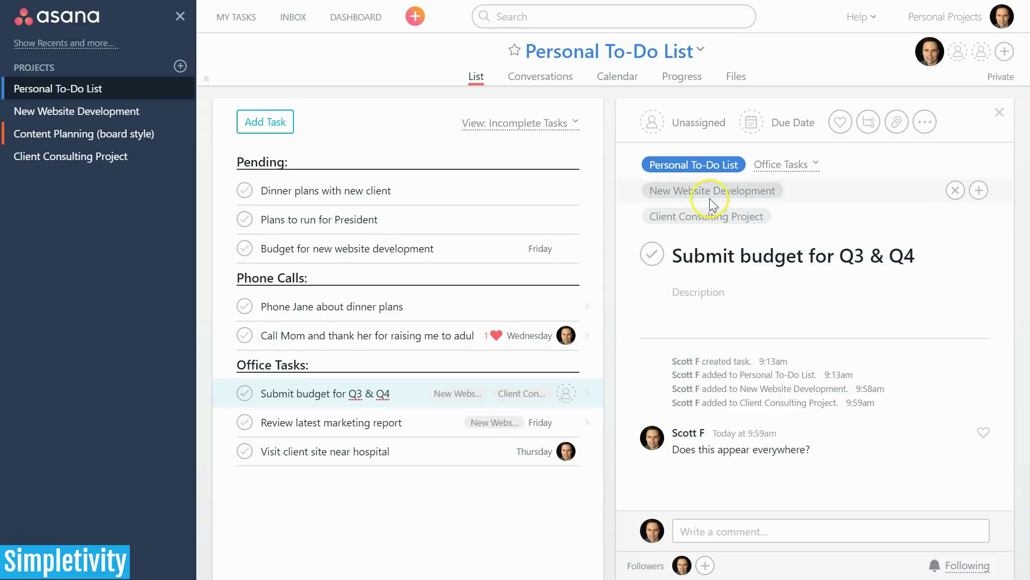
mouse_move(691, 168)
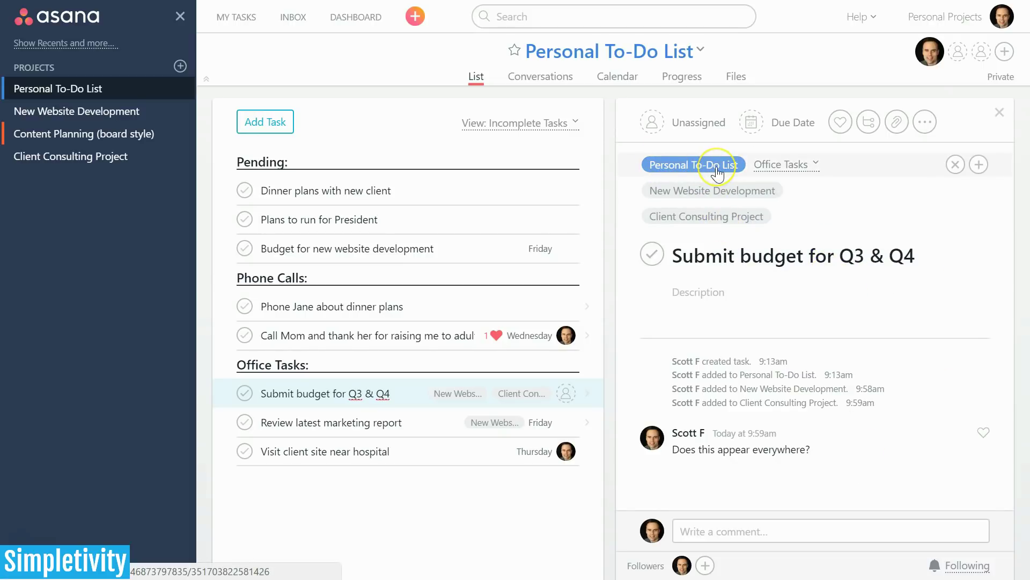
mouse_move(851, 200)
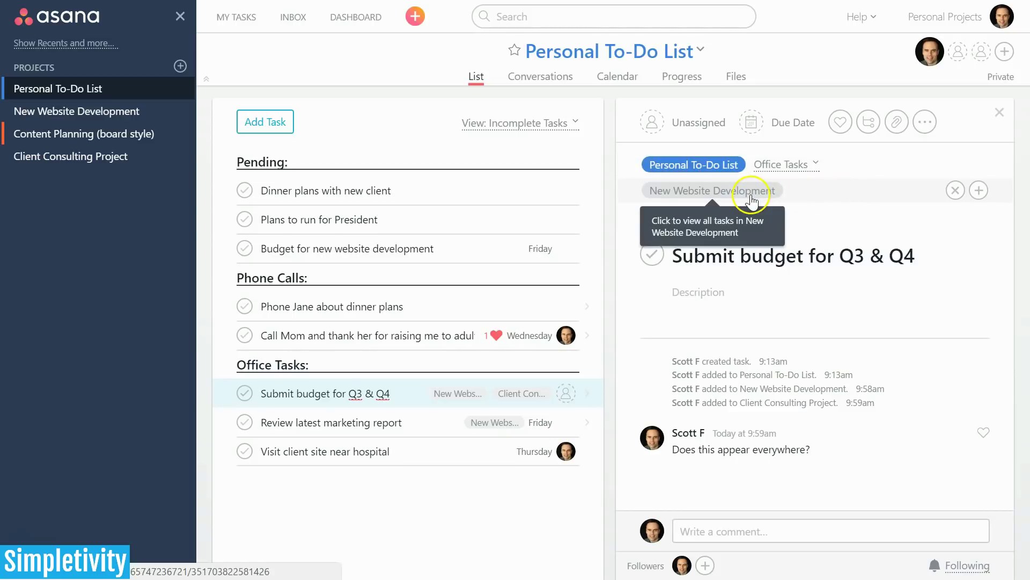
mouse_move(747, 218)
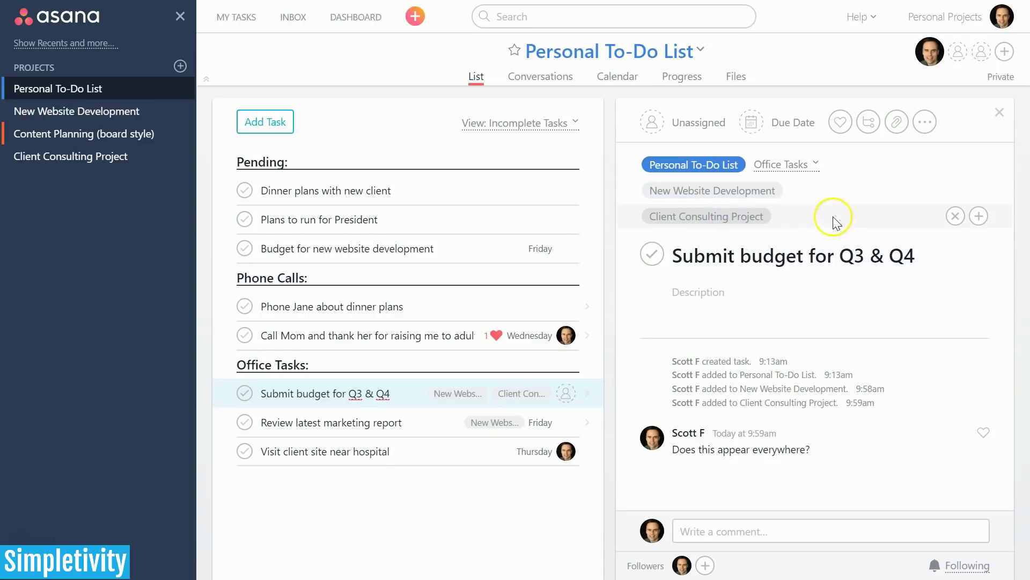
mouse_move(820, 202)
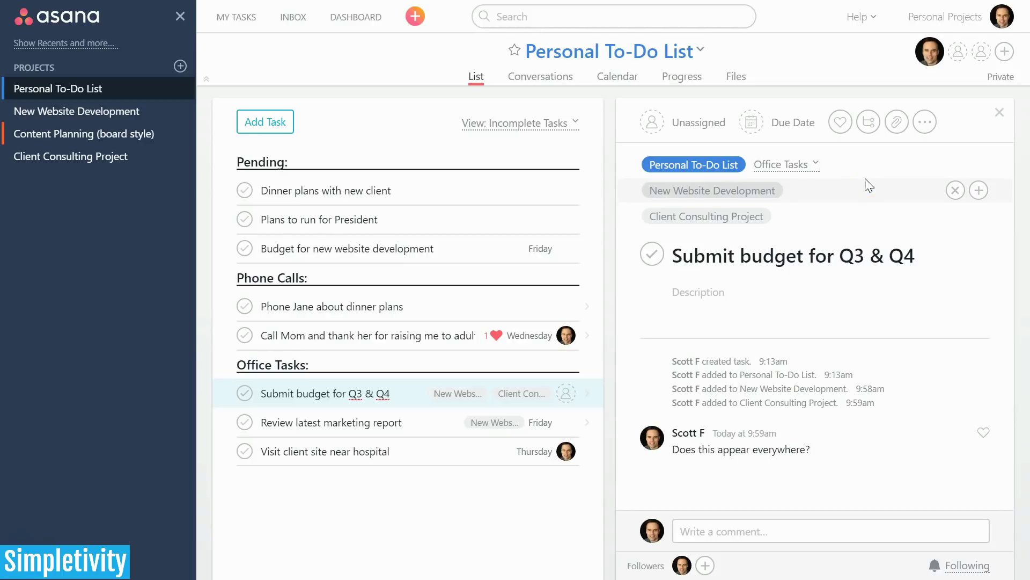
Remove the New Website Development tag from the 'Submit budget for Q3 & Q4' task
left_click(719, 216)
left_click(955, 191)
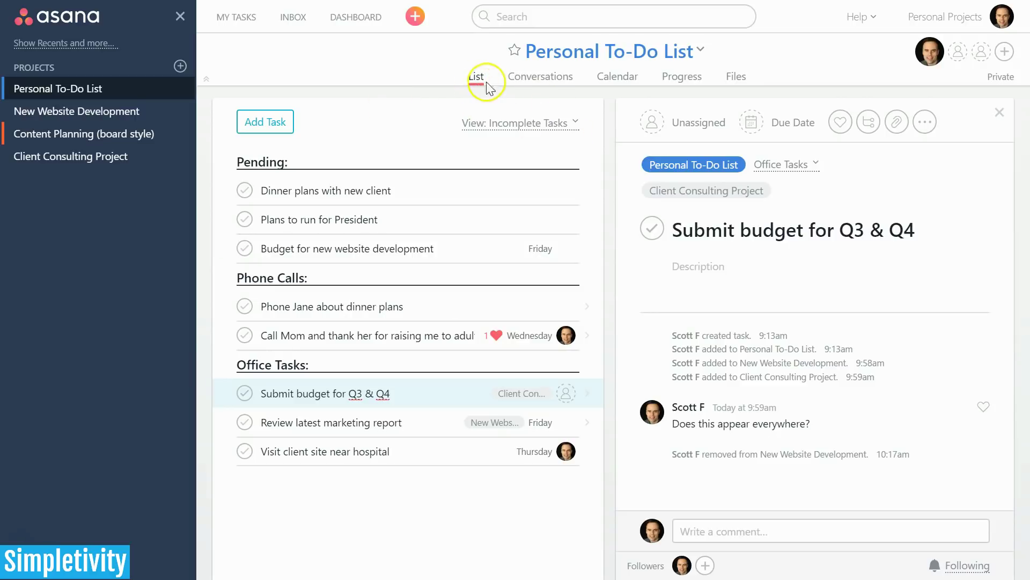
Start a new status update on the Personal To-Do List's Progress page
left_click(684, 82)
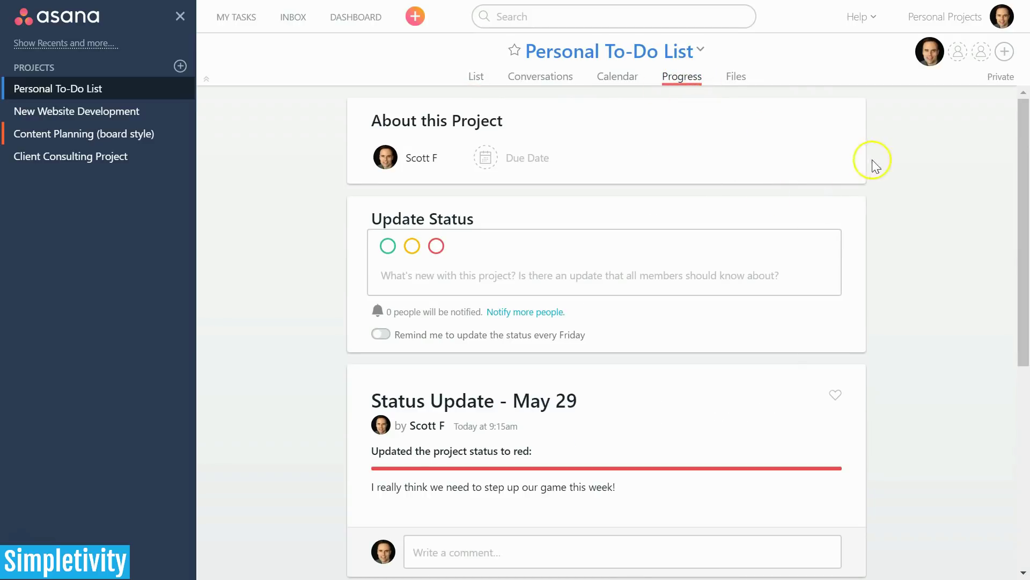
scroll(920, 182, "down", 3)
scroll(919, 184, "up", 3)
left_click(684, 76)
left_click(624, 127)
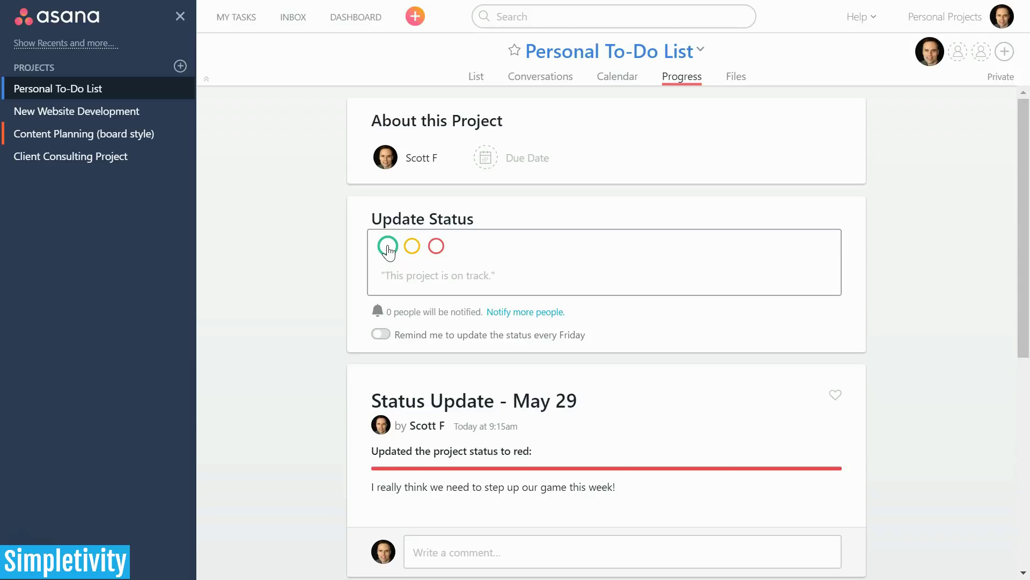
Try the yellow and red status colours, then set the update to green (on track)
left_click(416, 251)
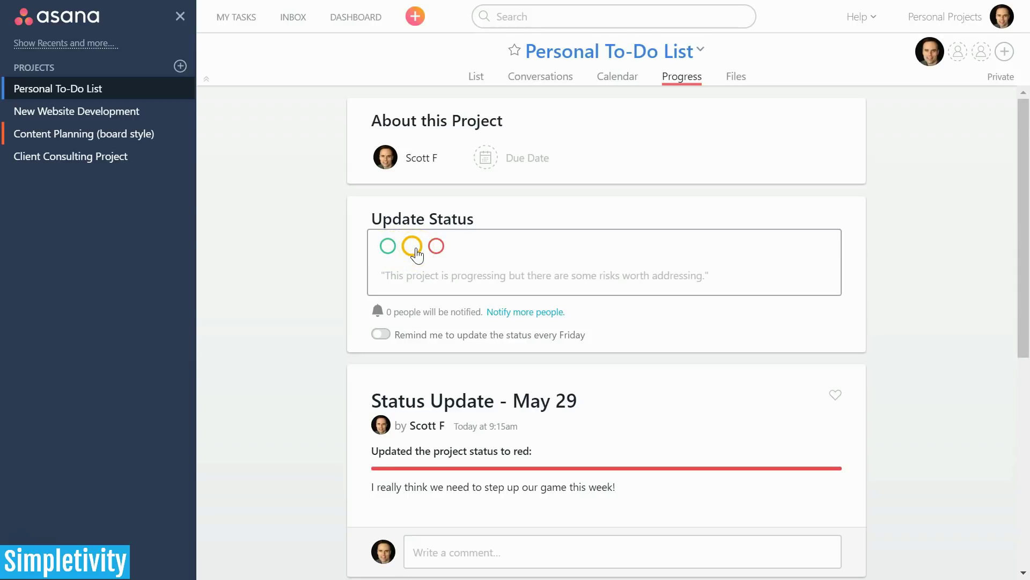
left_click(436, 250)
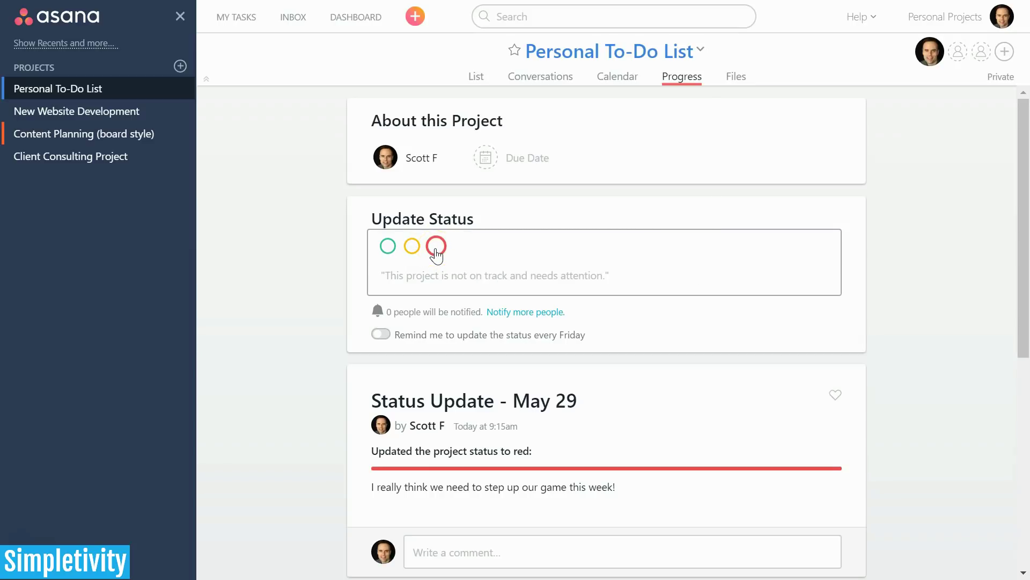
left_click(438, 254)
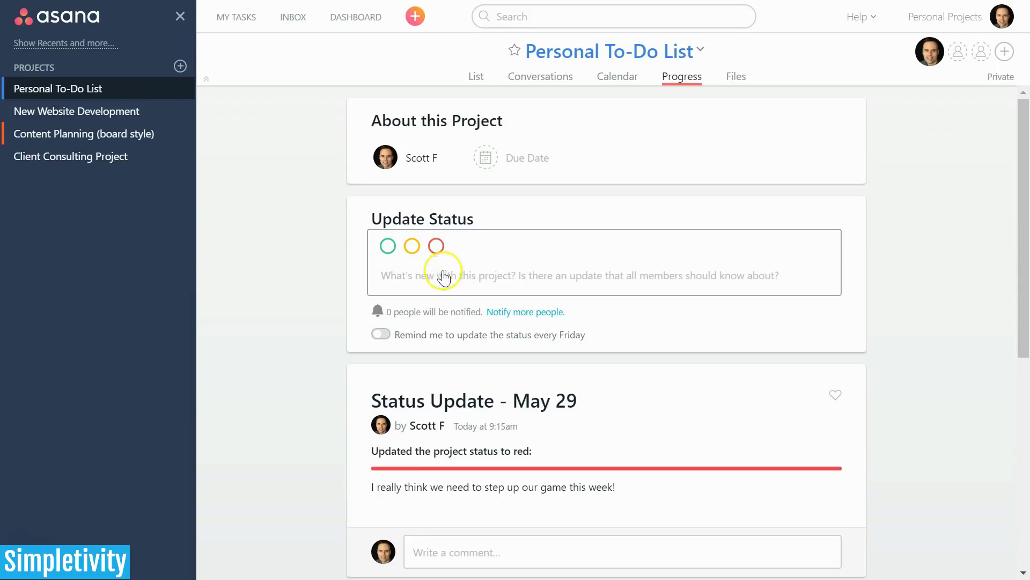
left_click(437, 247)
left_click(442, 267)
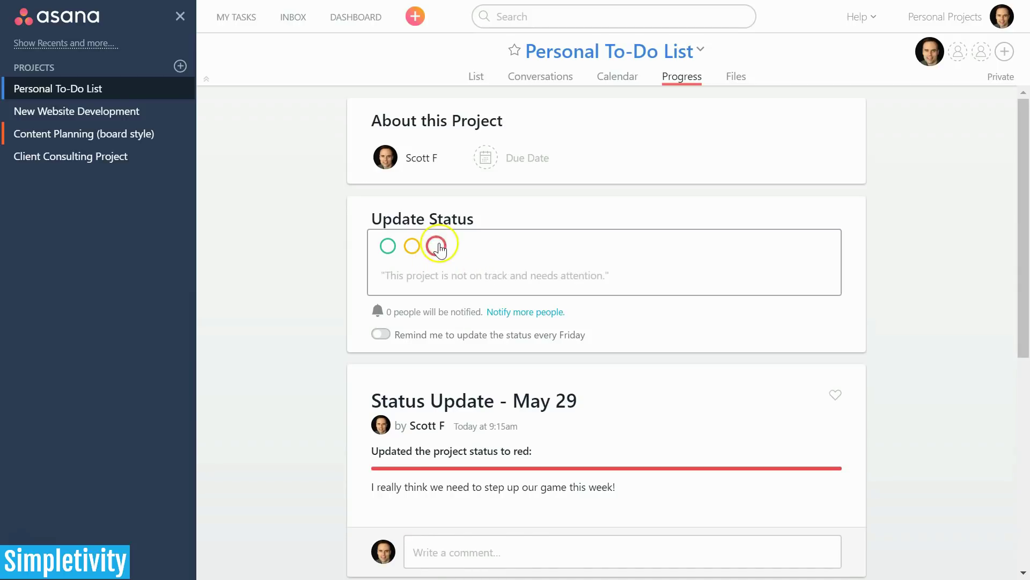
left_click(436, 246)
left_click(411, 247)
left_click(388, 247)
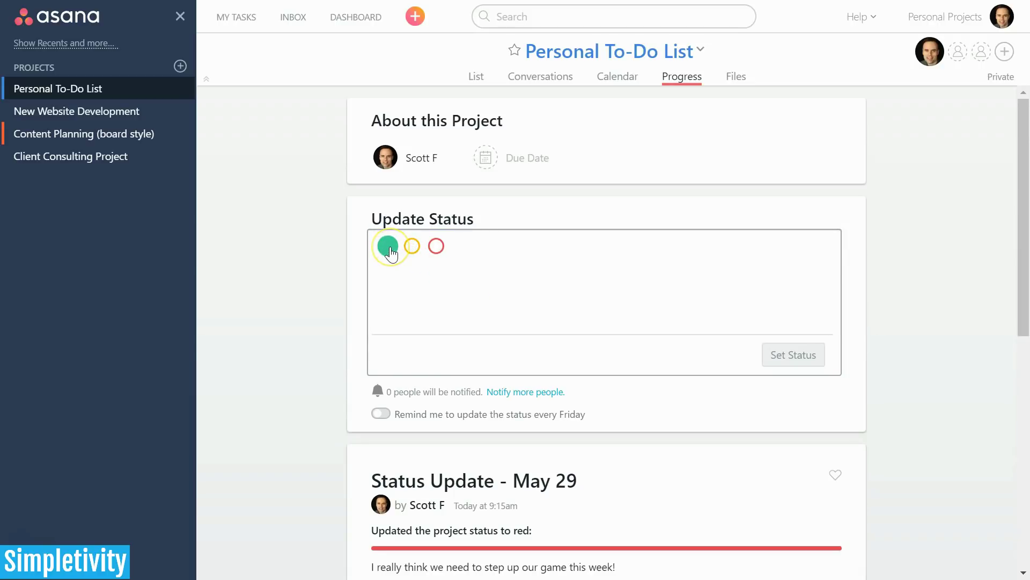
Post the green status 'Great job. Thanks for working late last night!' on the Progress page
left_click(450, 286)
left_click(394, 278)
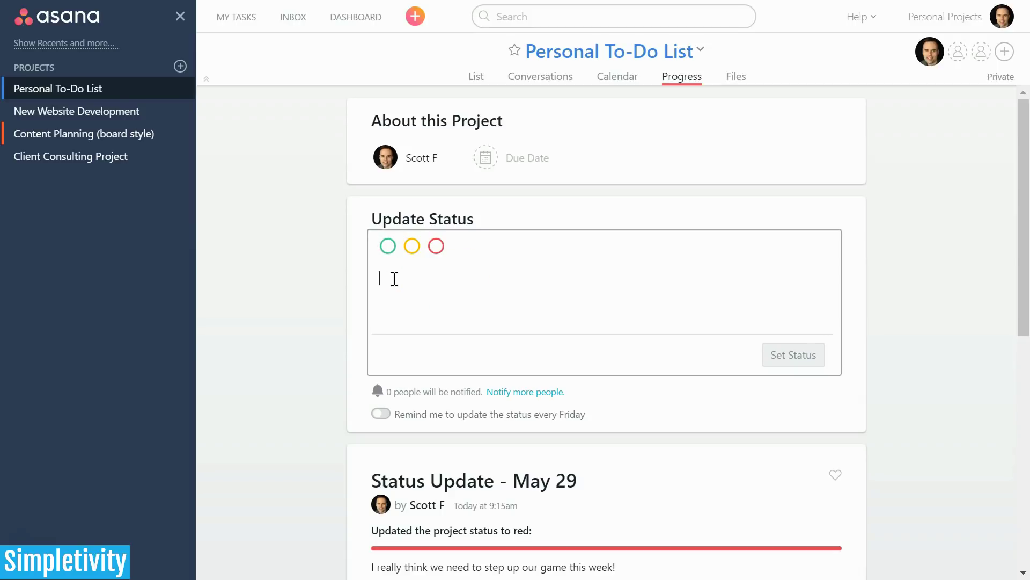
type("Gre")
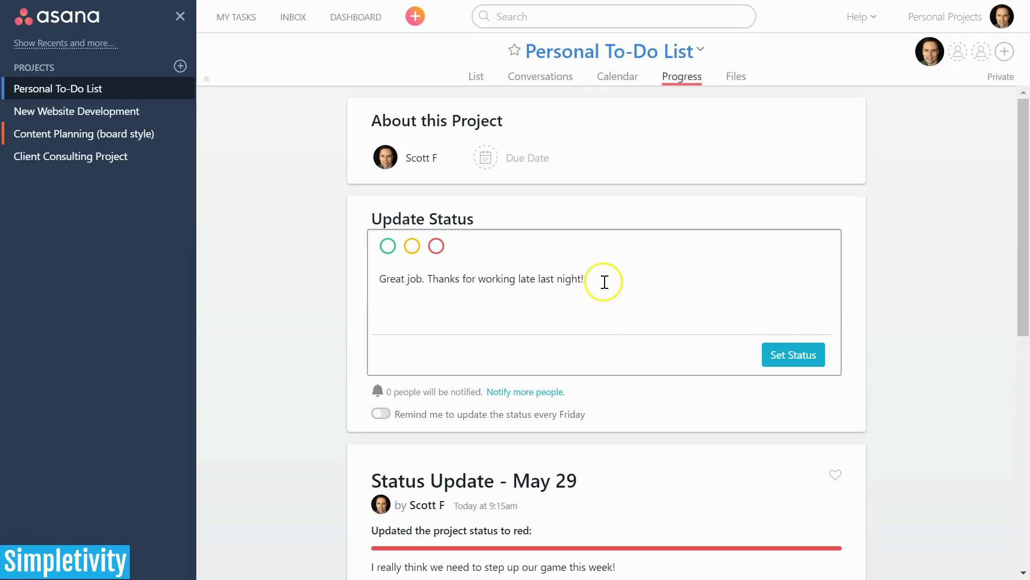
left_click(599, 280)
left_click(793, 355)
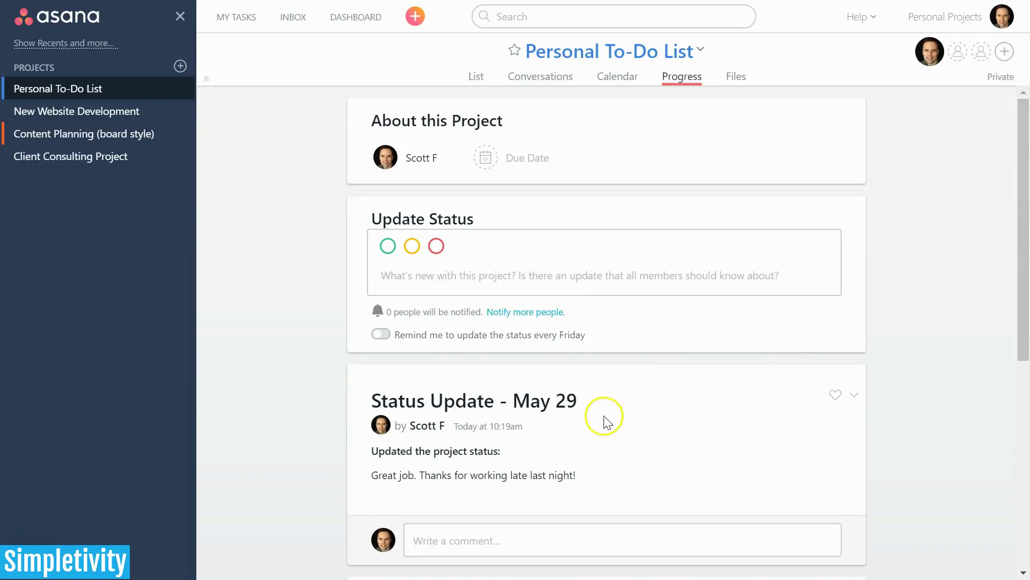
scroll(604, 397, "down", 2)
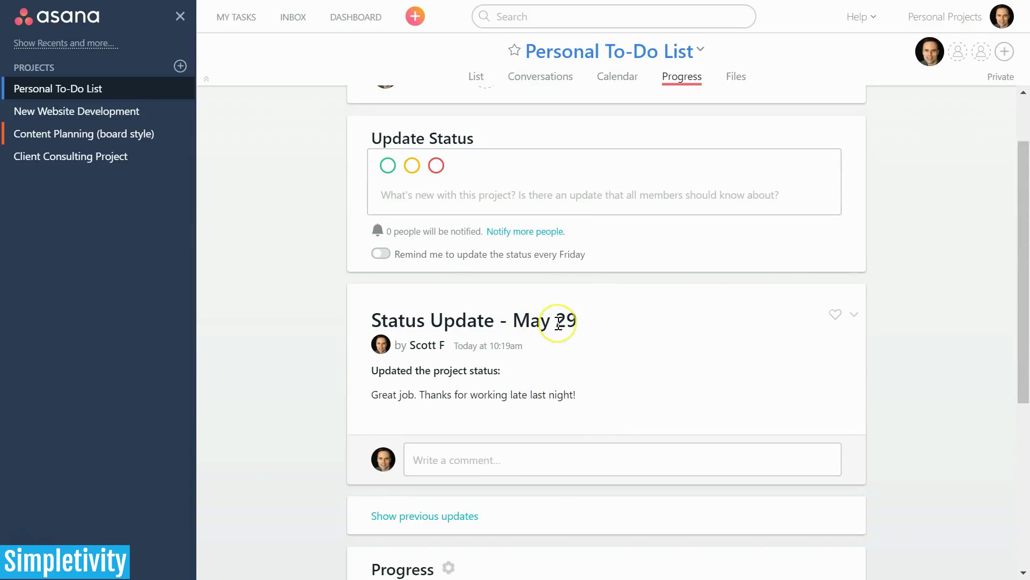
scroll(561, 345, "up", 2)
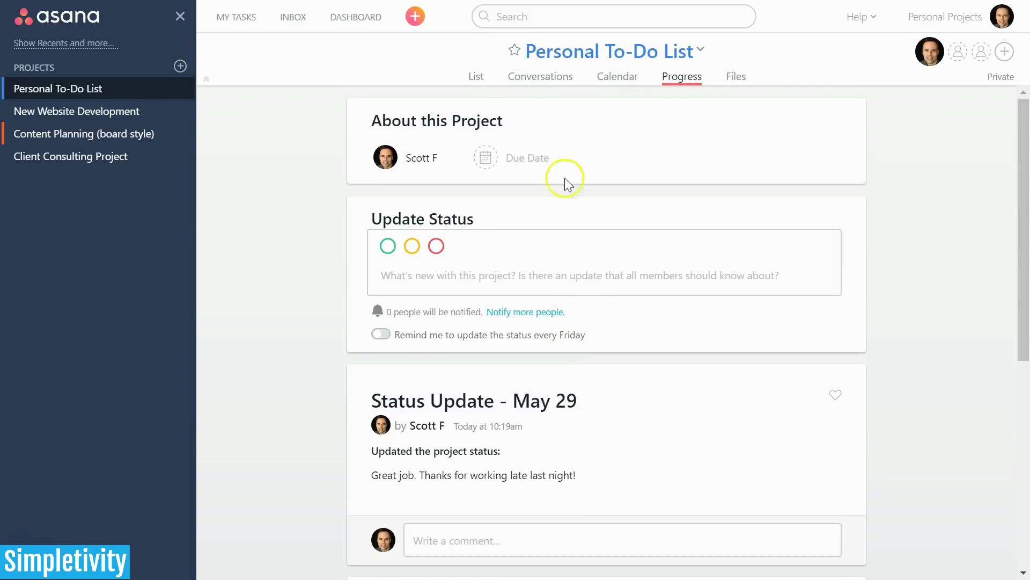
Return to the Personal To-Do List's Progress tab with its posted status
left_click(474, 77)
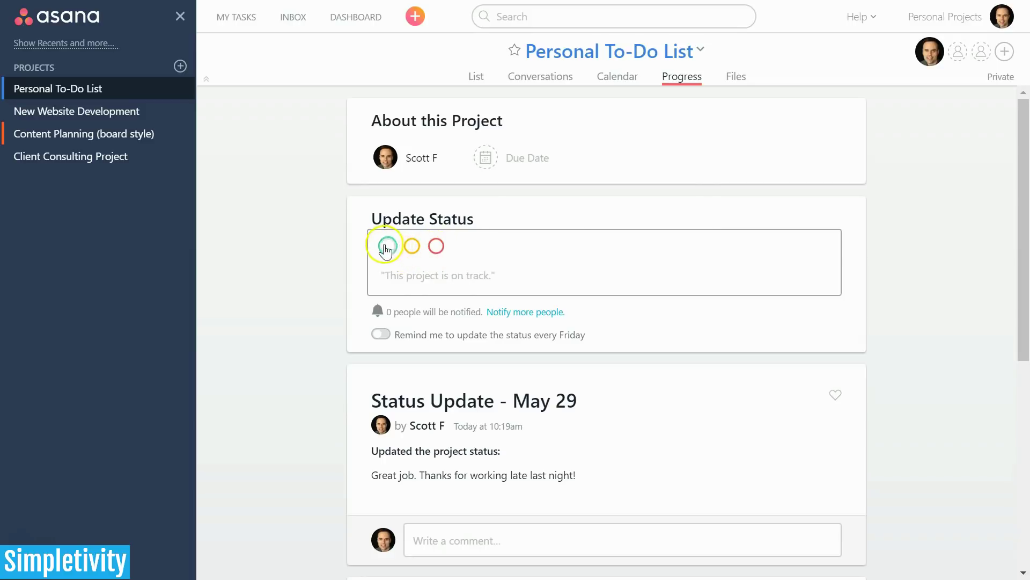
Start a red off-track update reading 'Hang on! What happened', correcting typos
left_click(435, 249)
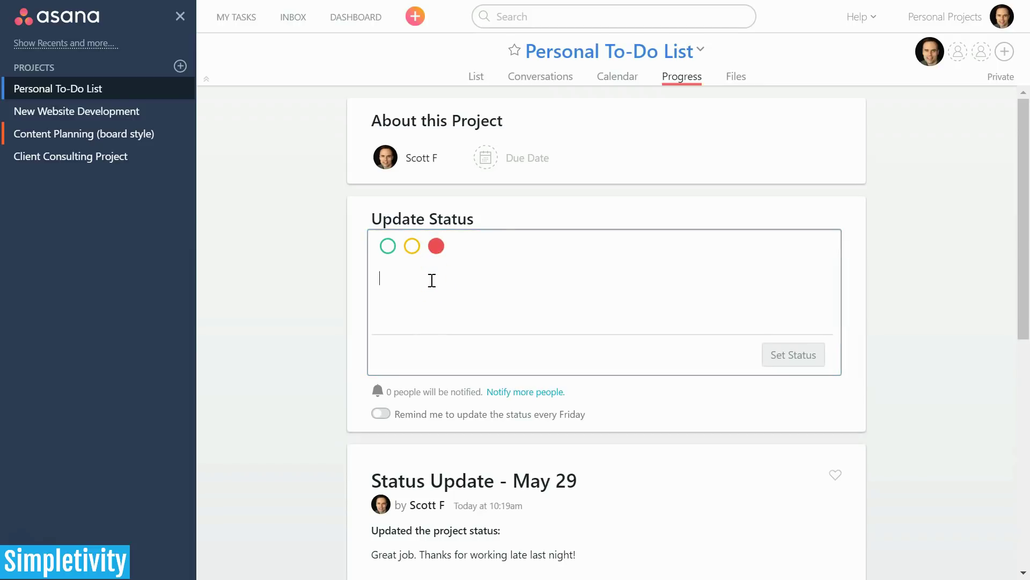
type("Hang on!")
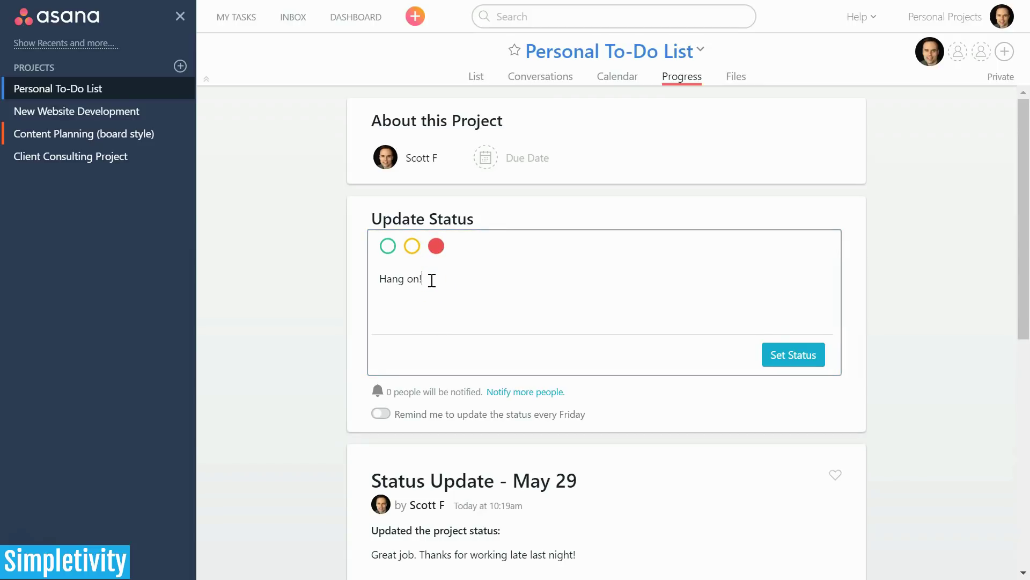
type(" What happend")
type("e")
key("BackSpace")
left_click(542, 282)
key("BackSpace")
Finish the message with 'with our newest client? Let's adjust the deadline.' and post it
type("ed with our ne")
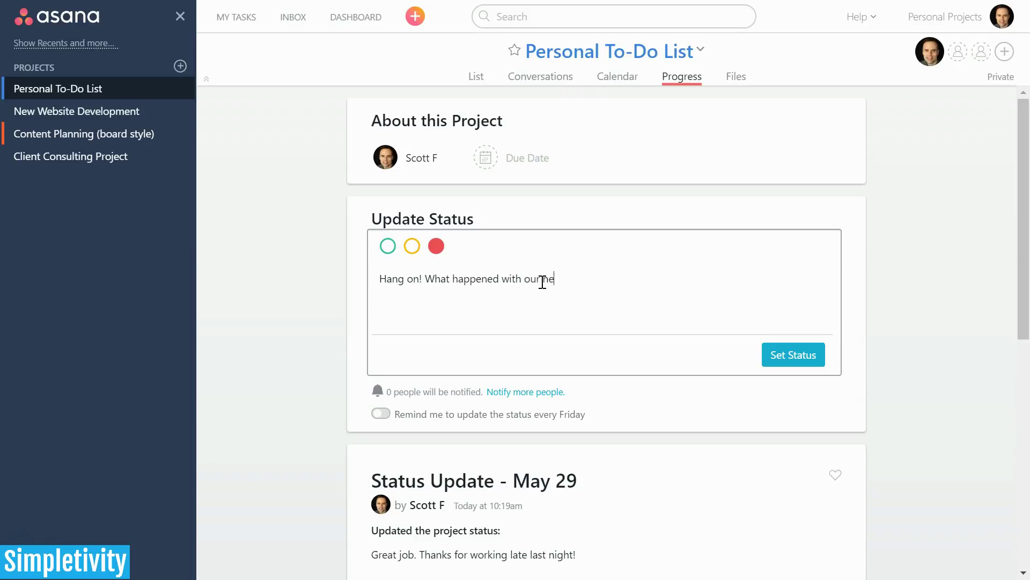
type("west lie")
type("clie")
type("adjust the deadline.")
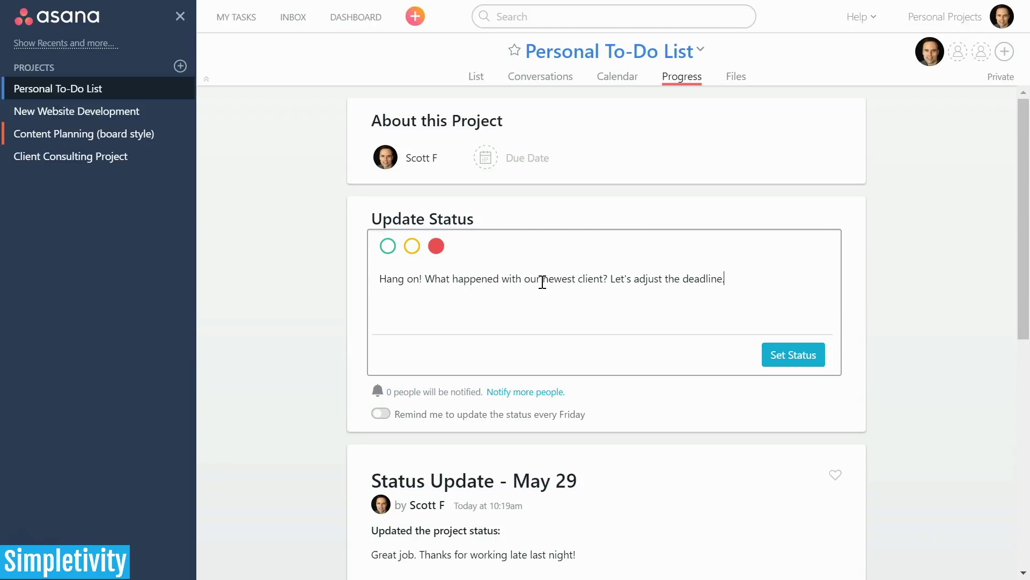
left_click(791, 355)
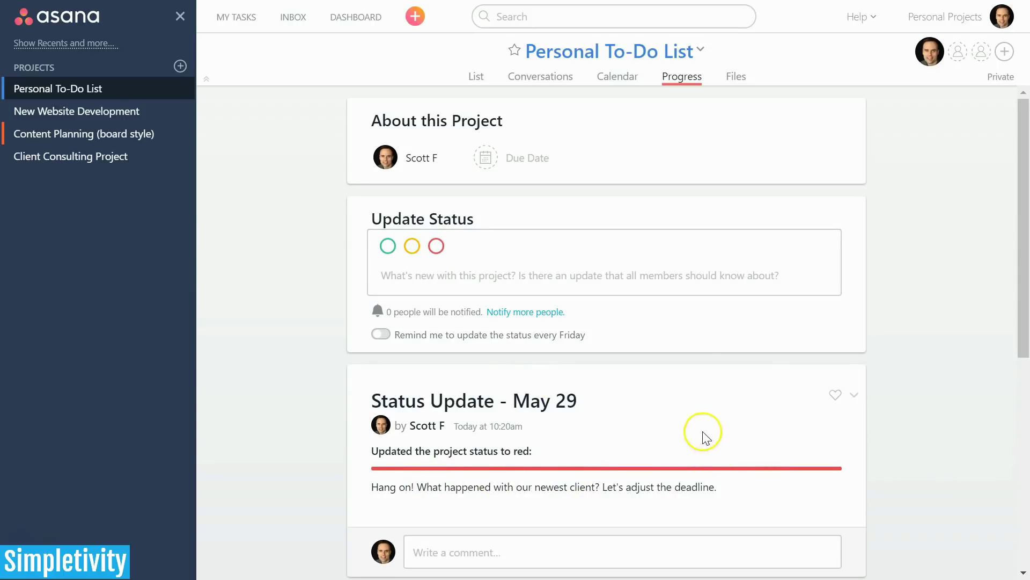
Show the Personal To-Do List's task list beside the red off-track status note
left_click(477, 76)
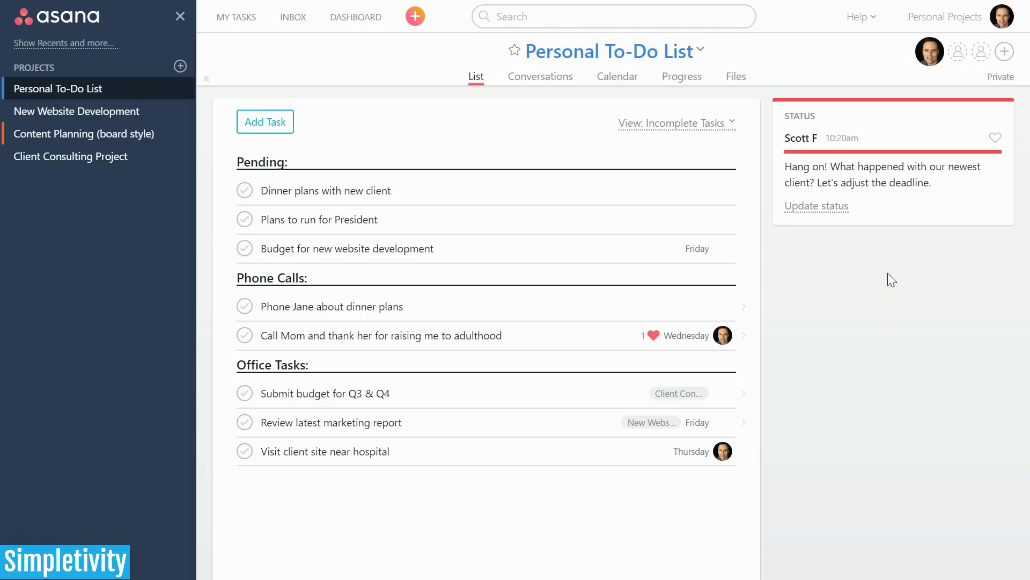
left_click(677, 81)
scroll(660, 184, "down", 5)
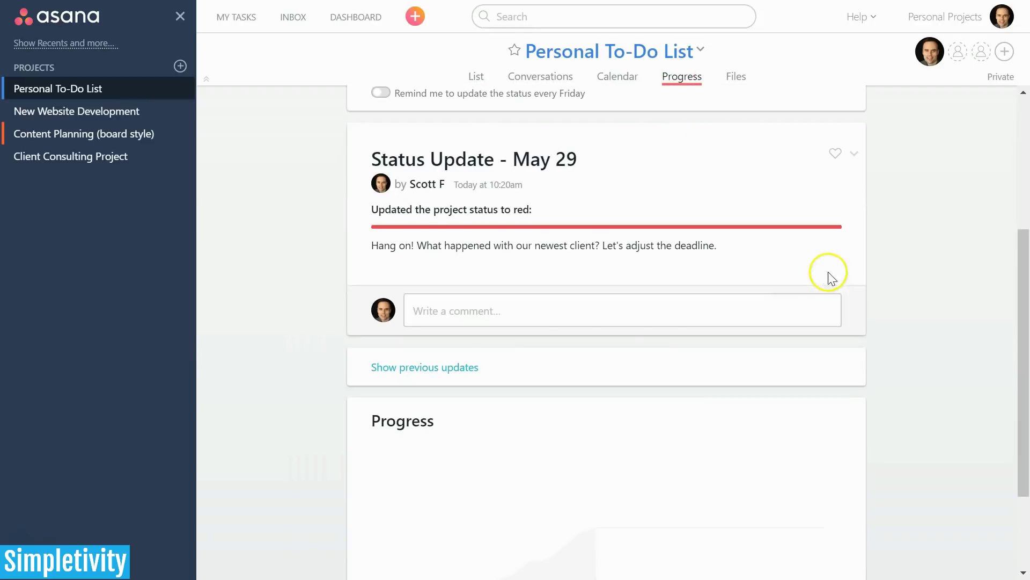
left_click(439, 368)
scroll(572, 404, "down", 3)
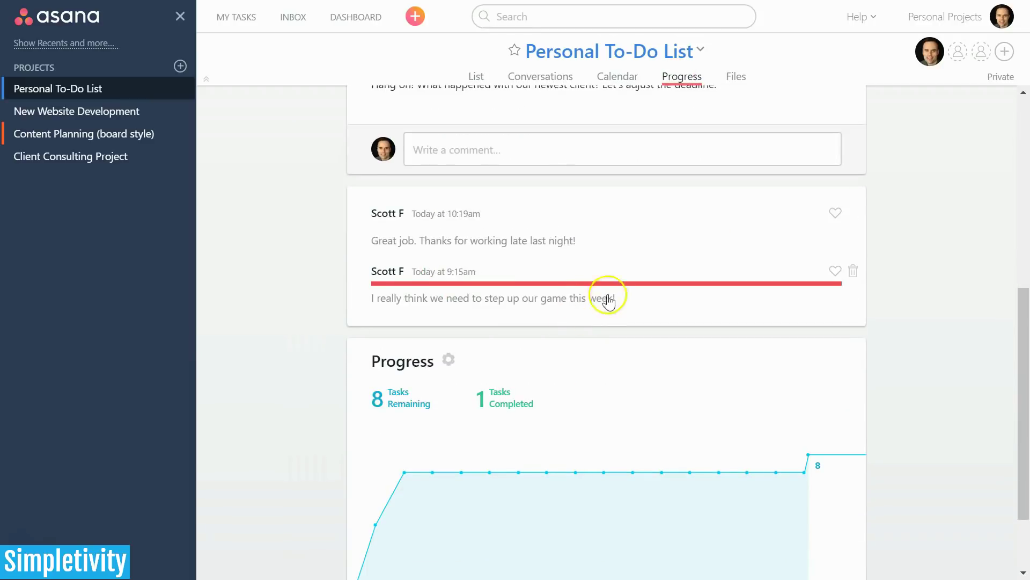
scroll(634, 268, "up", 3)
scroll(590, 378, "down", 3)
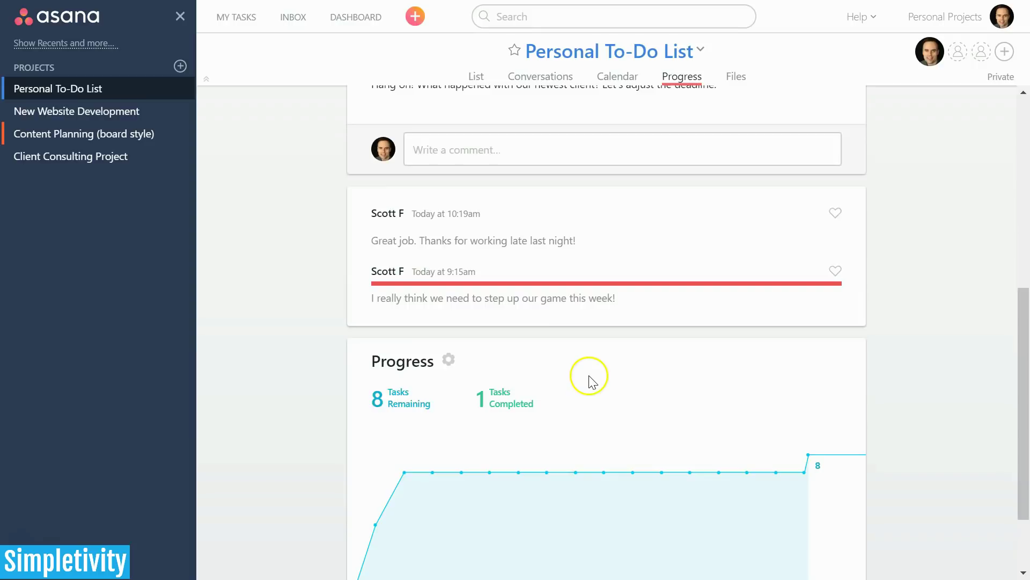
scroll(589, 378, "up", 6)
scroll(637, 231, "down", 3)
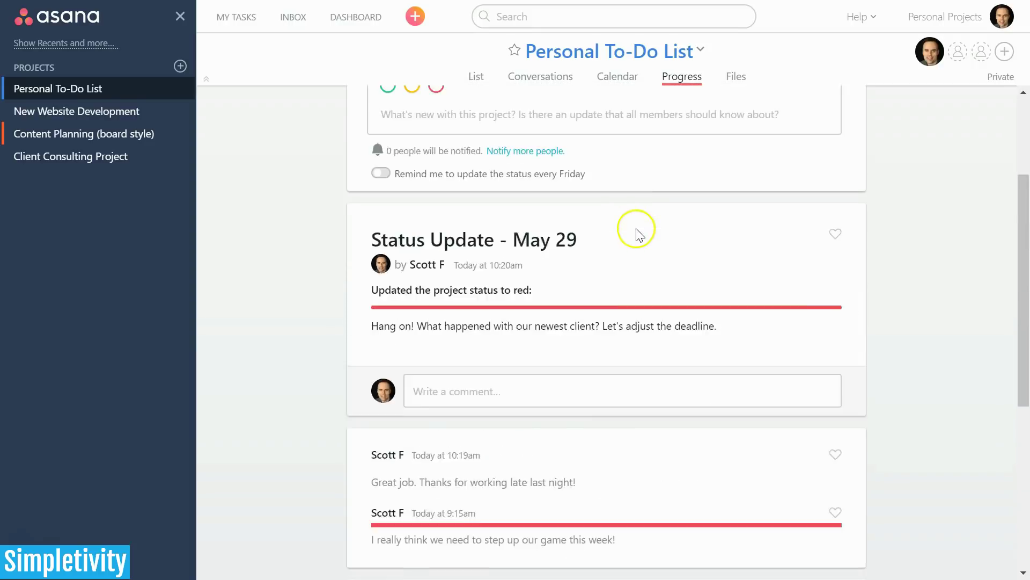
scroll(635, 241, "up", 5)
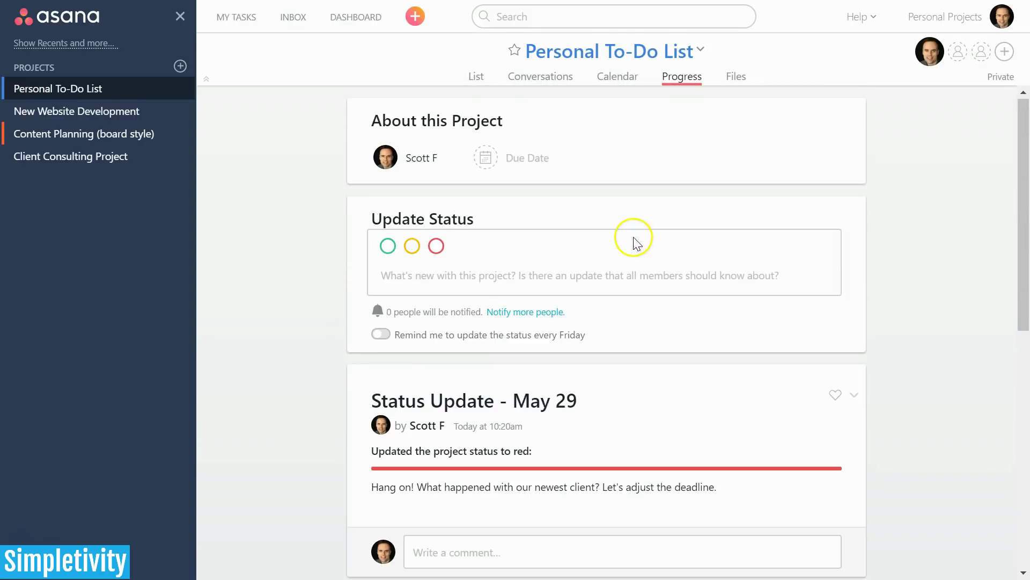
left_click(478, 80)
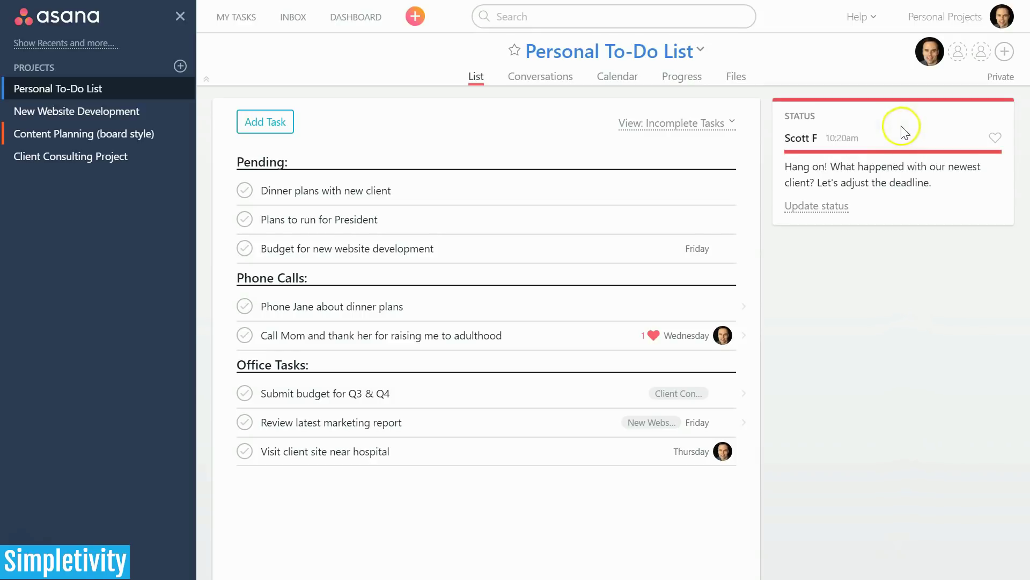
Review the 'Dinner plans with new client' and 'Plans to run for President' task details, then close the pane
left_click(308, 191)
left_click(306, 224)
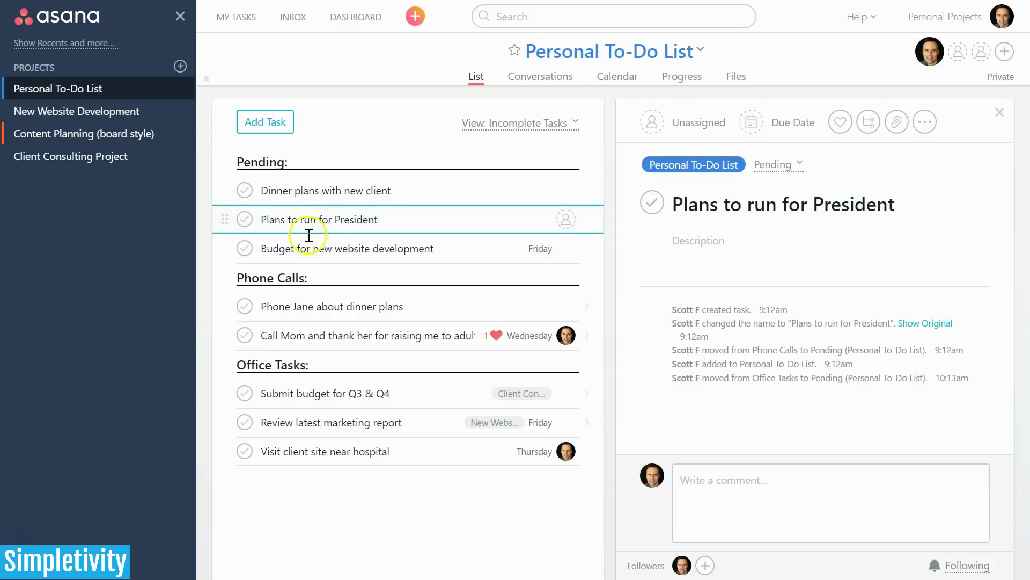
left_click(319, 247)
left_click(317, 218)
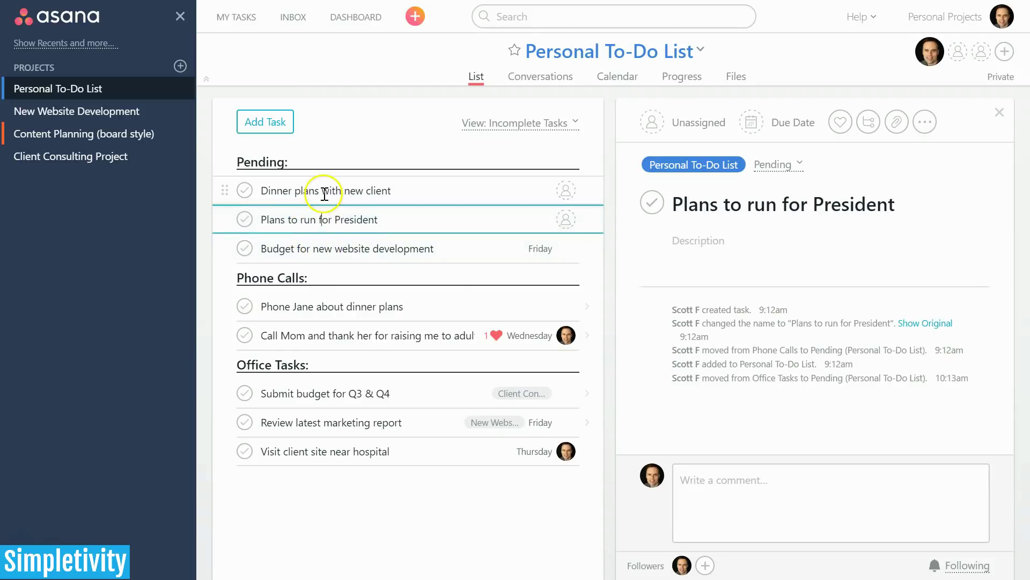
left_click(322, 191)
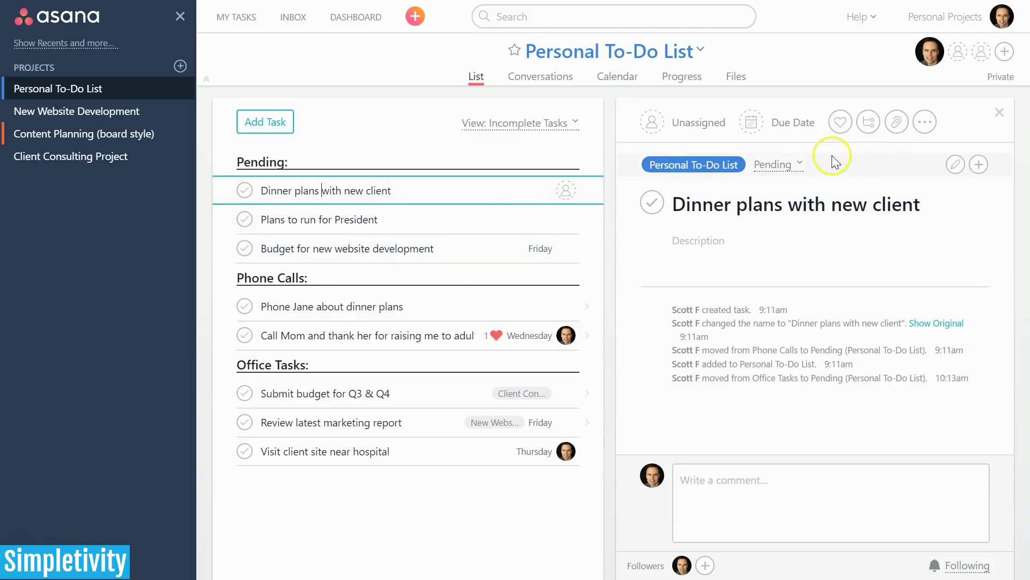
left_click(998, 111)
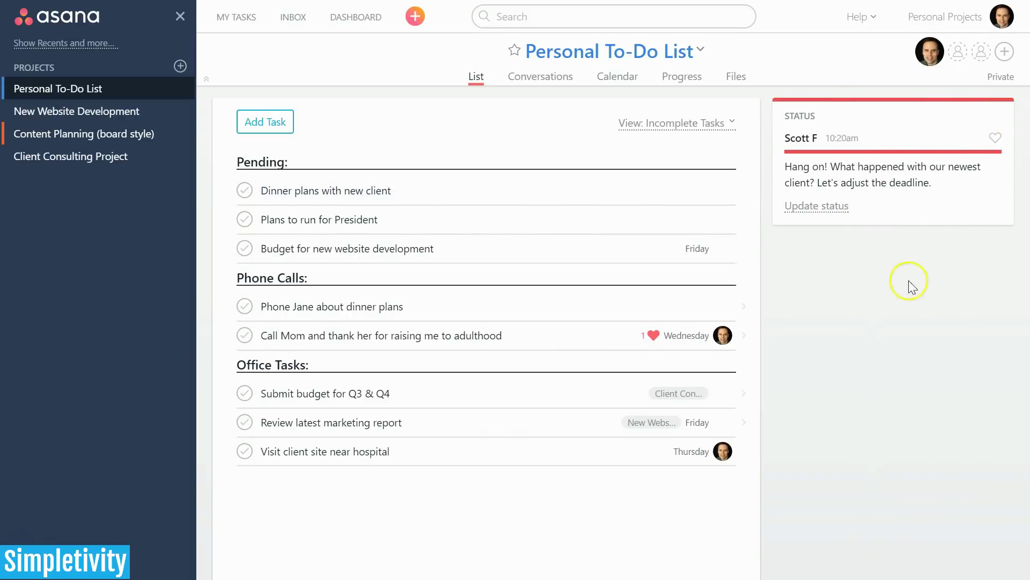
left_click(694, 81)
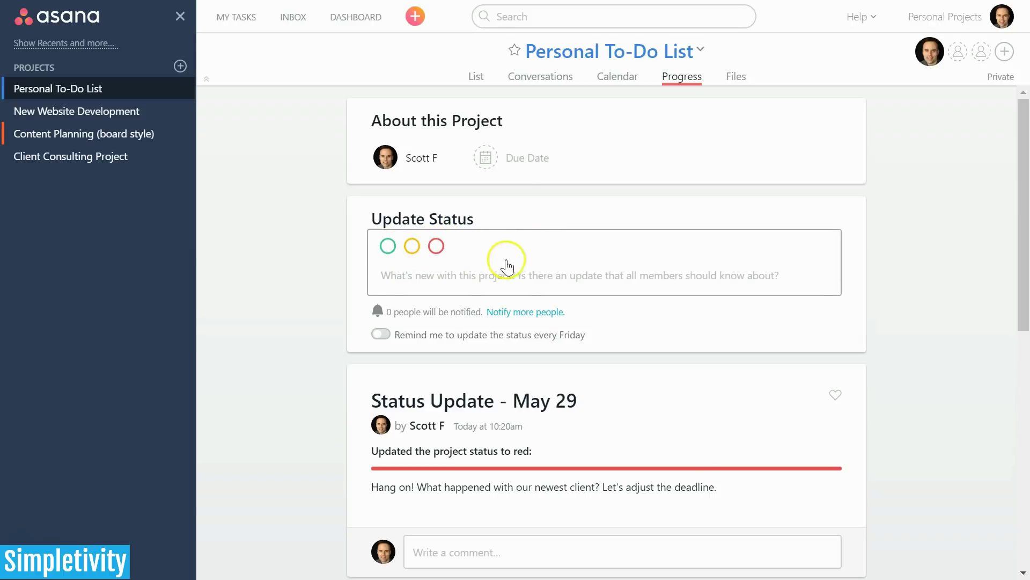
left_click(475, 78)
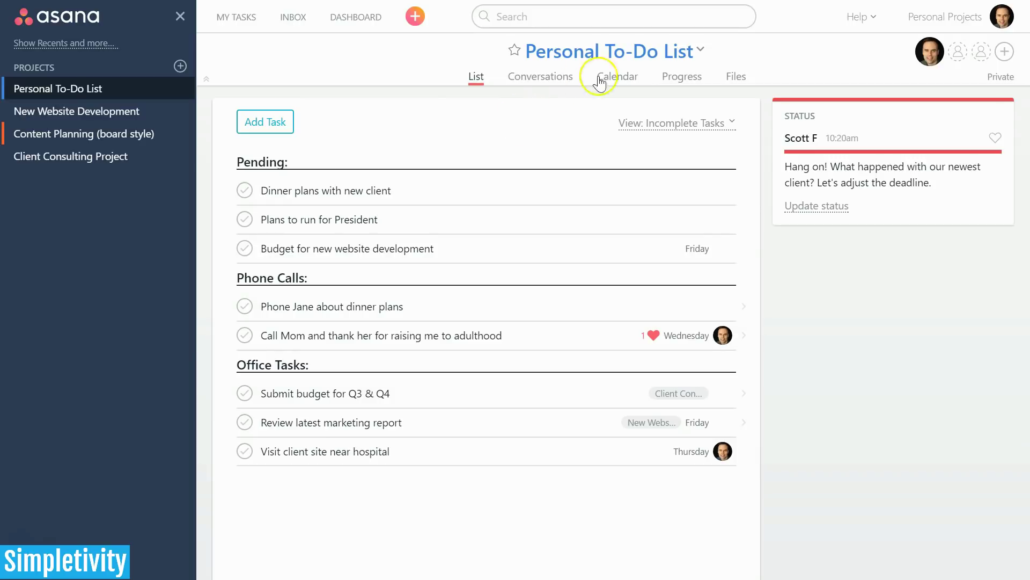
left_click(622, 78)
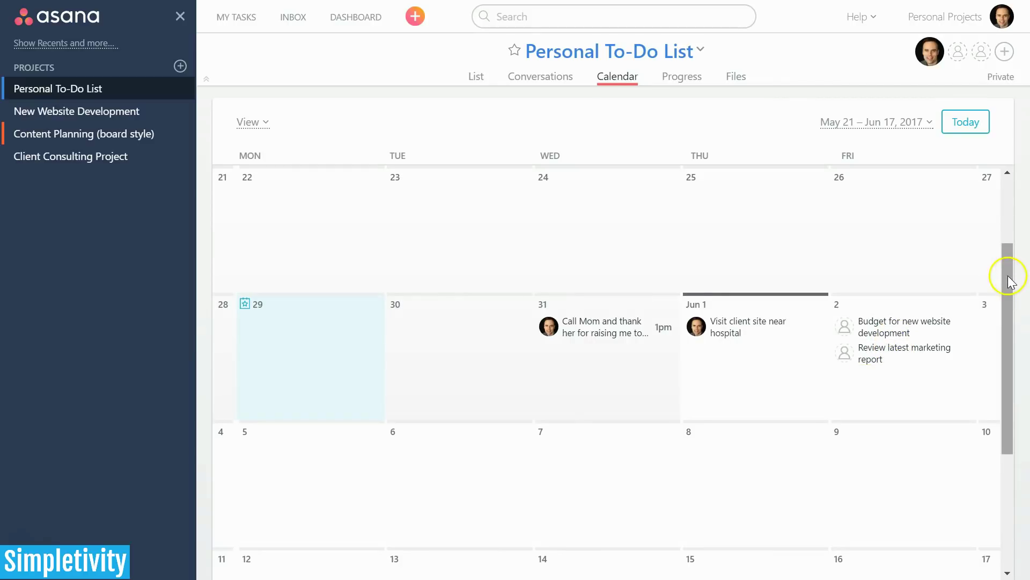
left_click_drag(1006, 276, 1012, 252)
scroll(1005, 290, "up", 5)
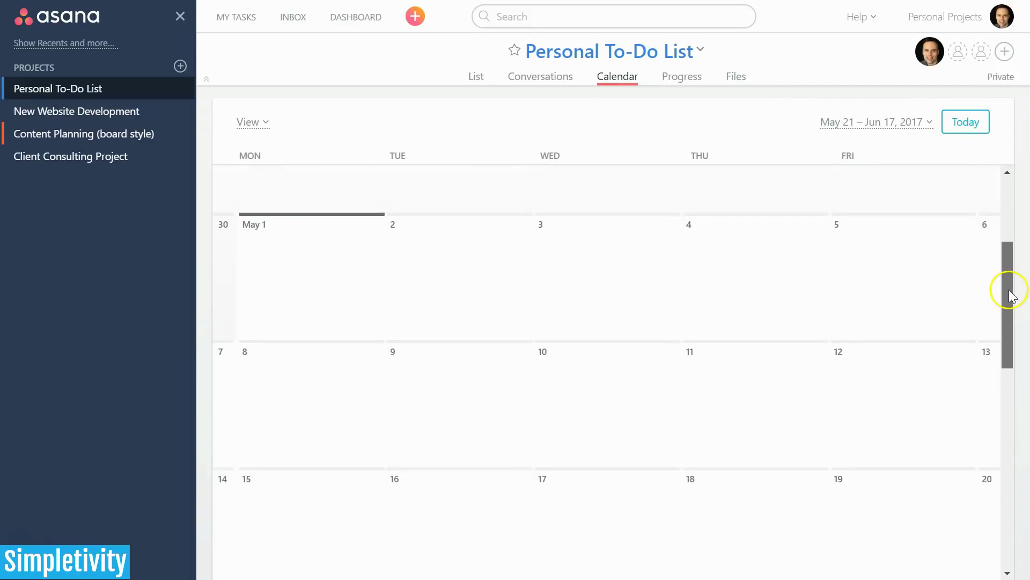
scroll(773, 322, "up", 3)
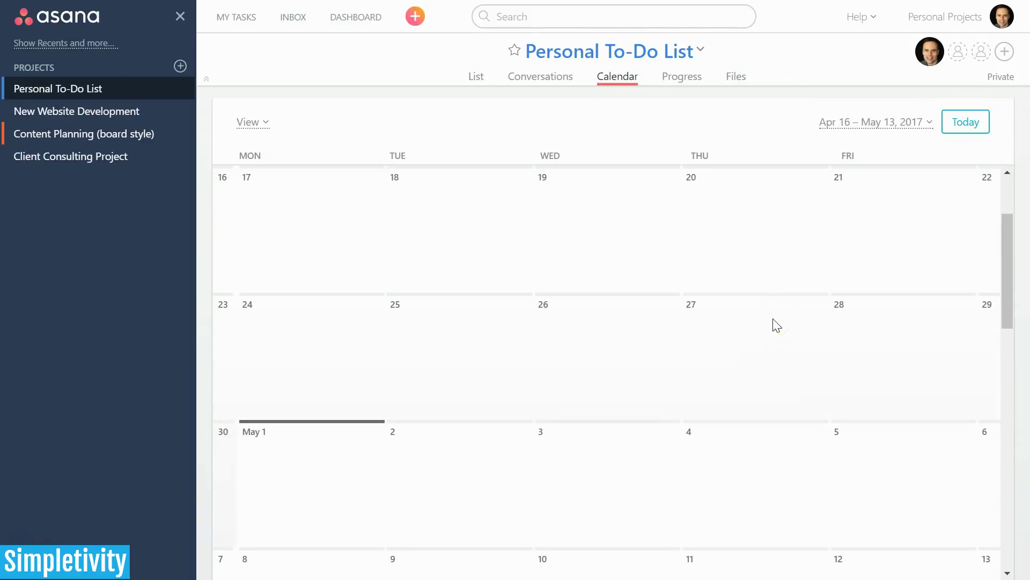
scroll(726, 313, "up", 2)
scroll(726, 312, "down", 3)
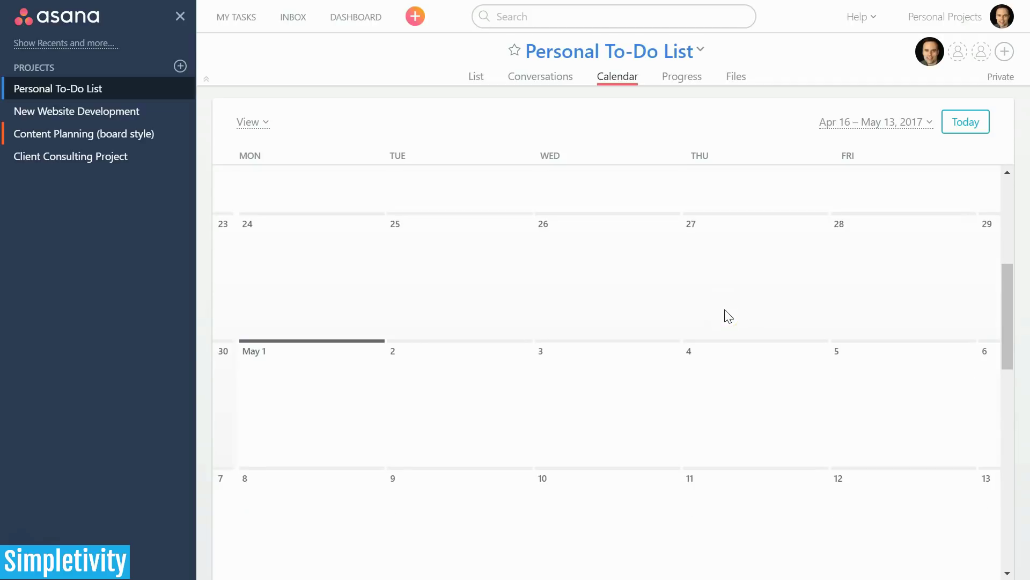
scroll(728, 317, "up", 1)
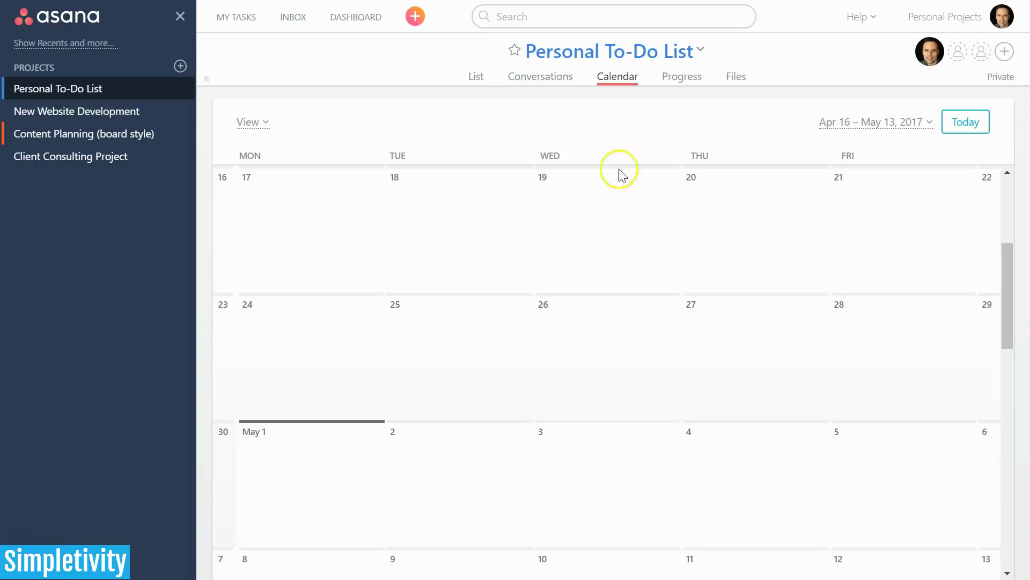
left_click(474, 78)
left_click(615, 80)
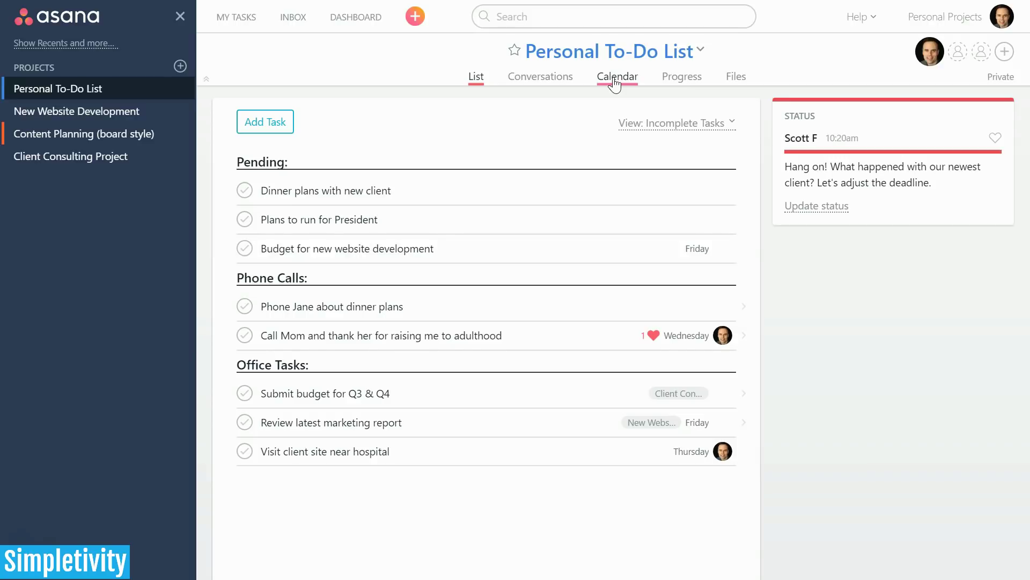
From the project menu's Sync to Calendar, copy the Google Calendar sync address
left_click(701, 49)
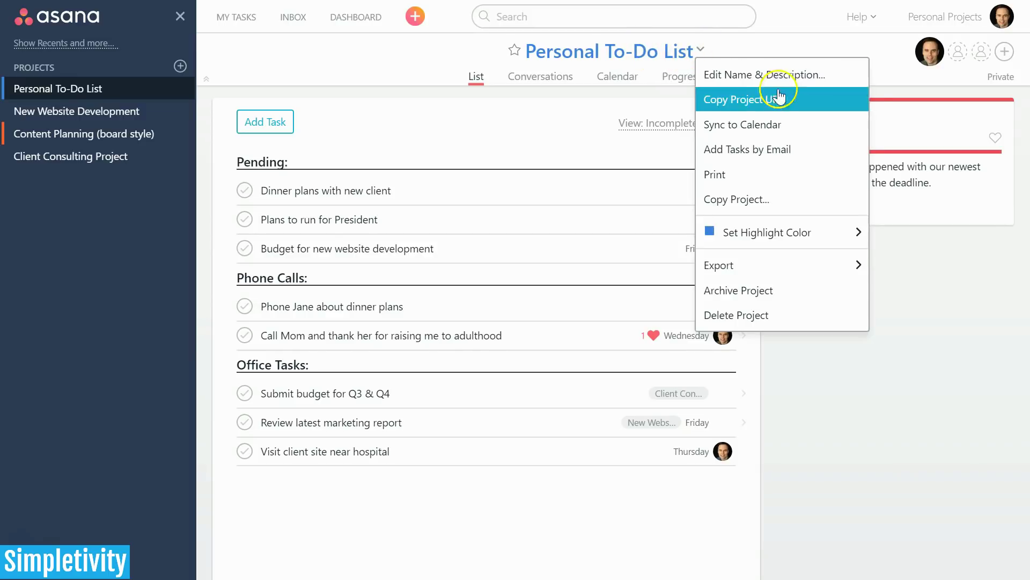
left_click(743, 128)
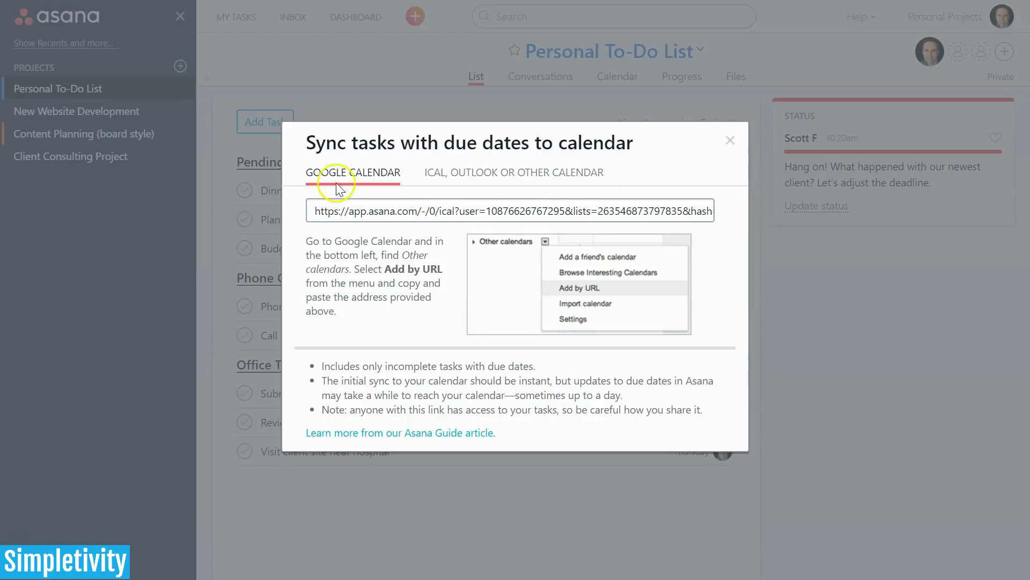
left_click(483, 182)
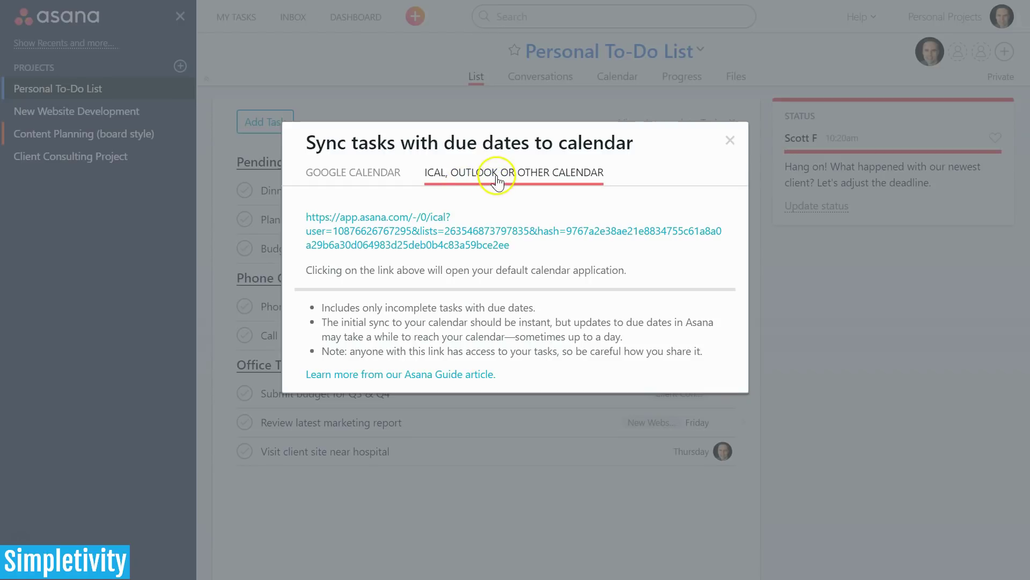
left_click(354, 177)
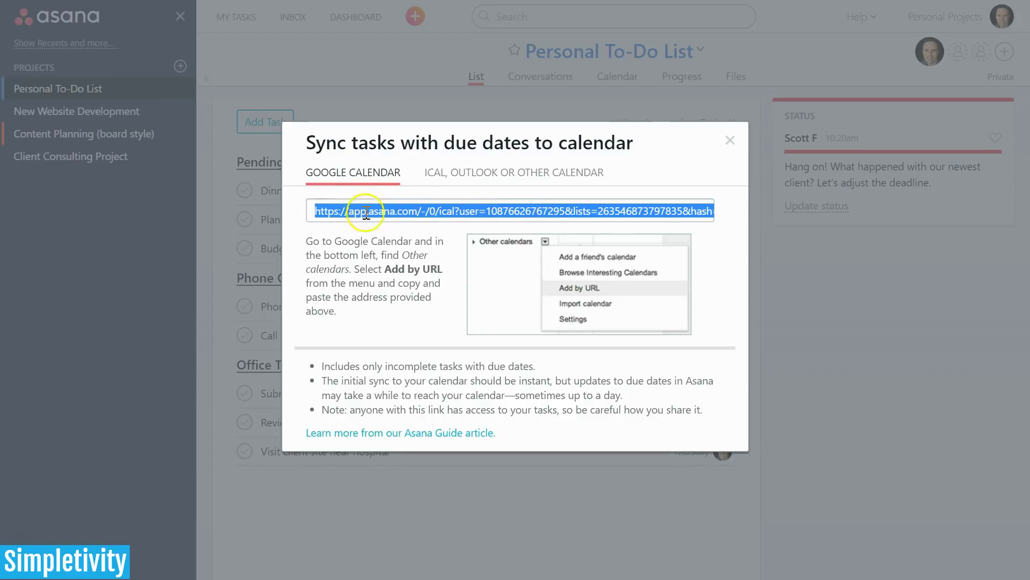
left_click(547, 213)
right_click(535, 209)
left_click(564, 226)
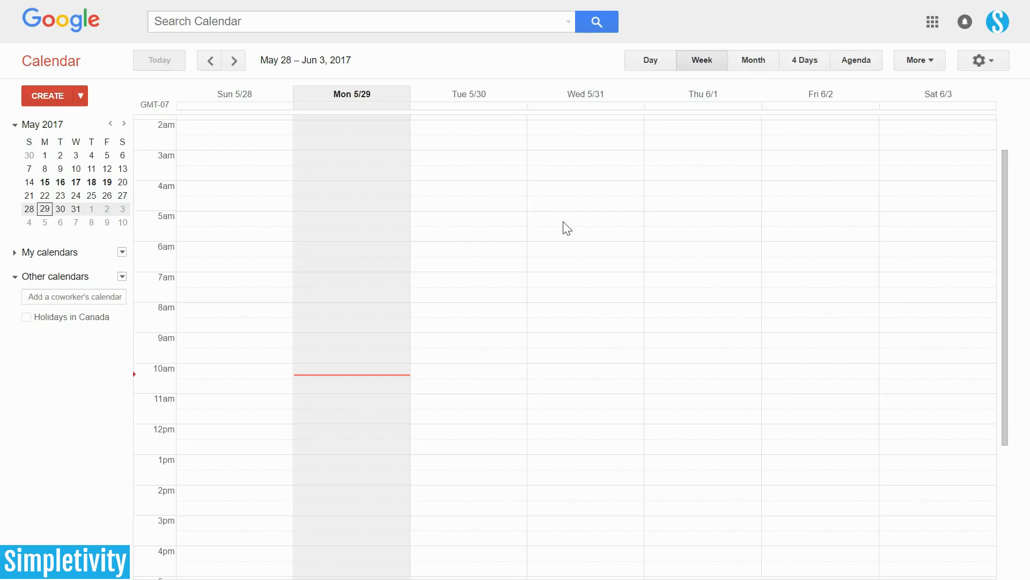
Add the copied Asana sync address under Other calendars using Add by URL
left_click(523, 220)
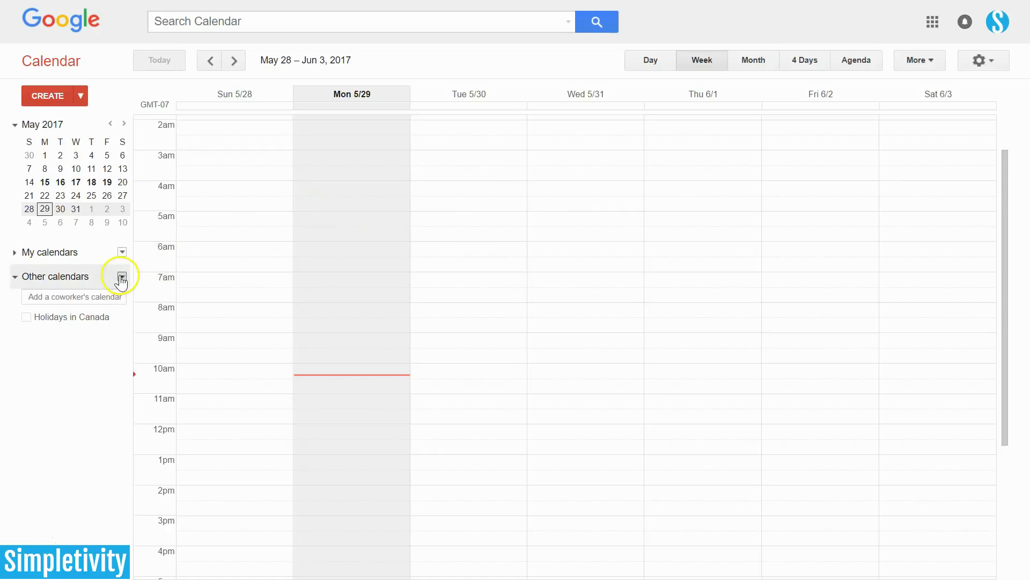
left_click(122, 277)
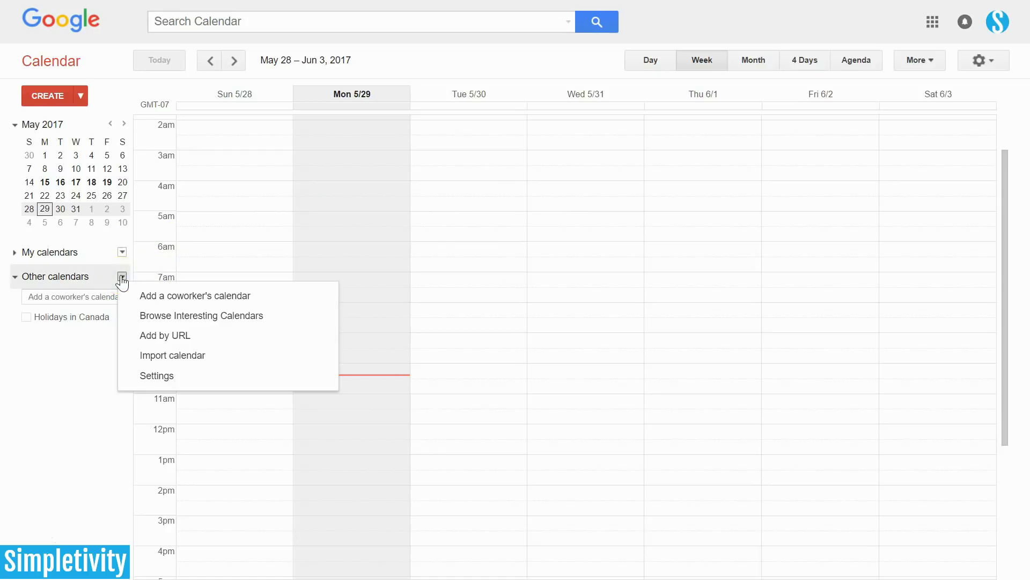
left_click(183, 338)
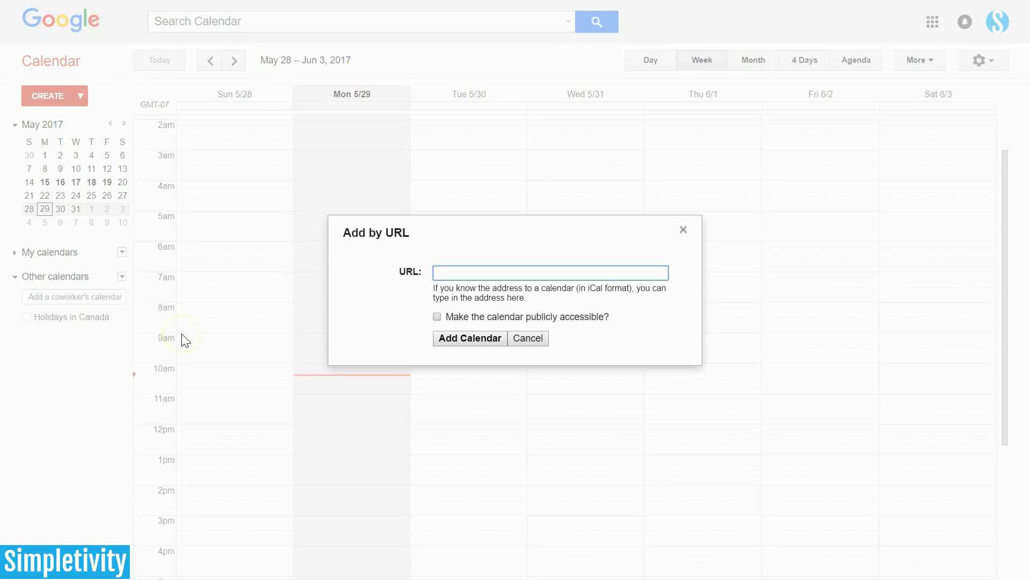
key("ctrl+v")
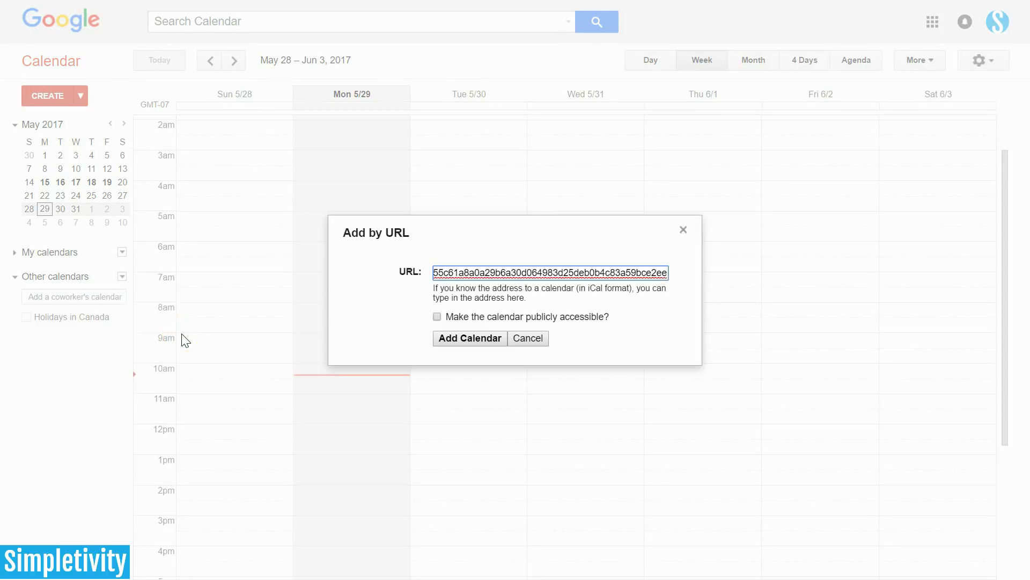
left_click(470, 339)
Scroll the May 28 – Jun 3 week up to show the Personal To-Do List all-day events
scroll(555, 330, "up", 2)
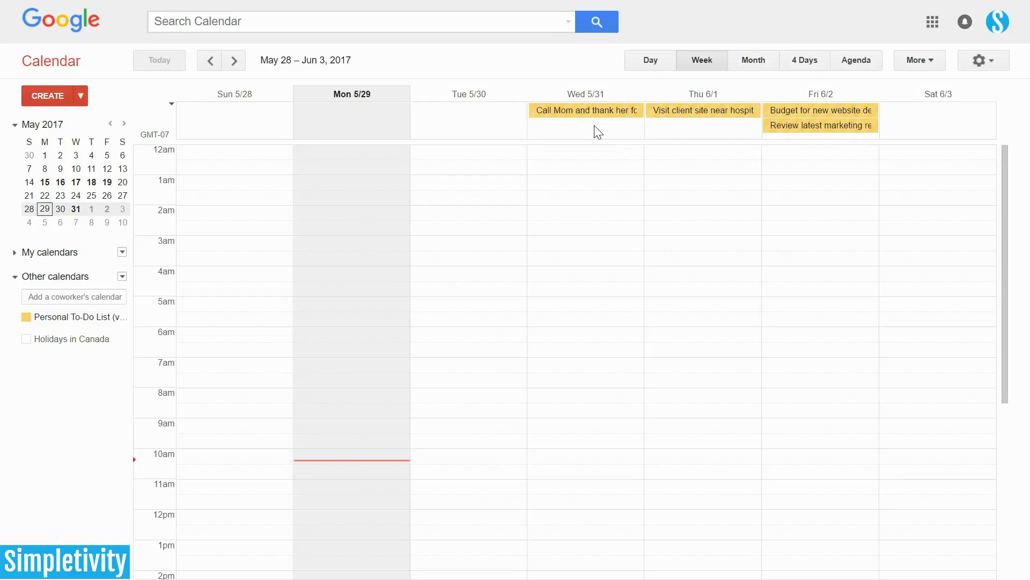
Back in Asana, dismiss the 'Sync tasks with due dates to calendar' dialog
key("alt+Tab")
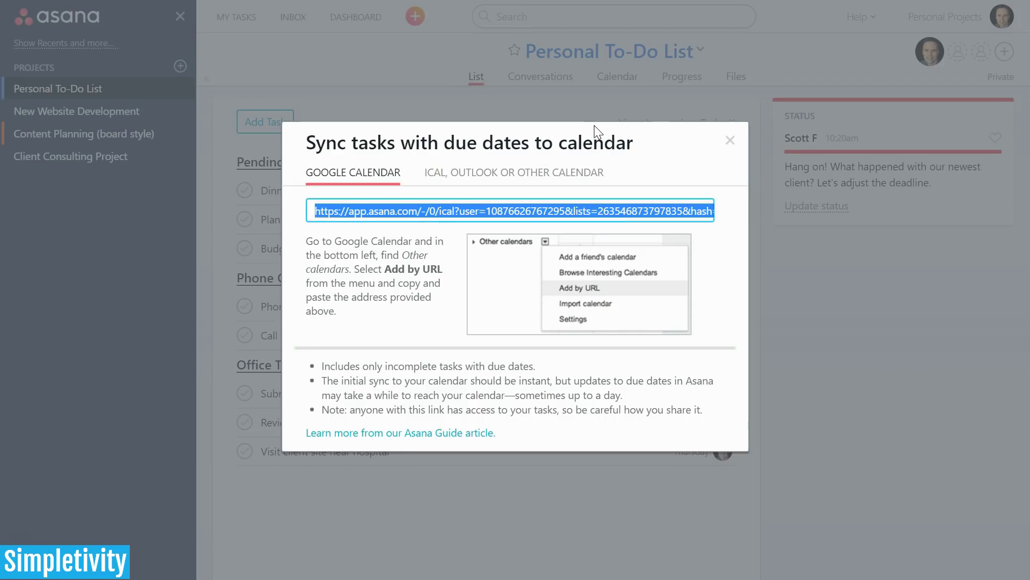
left_click(731, 141)
left_click(731, 141)
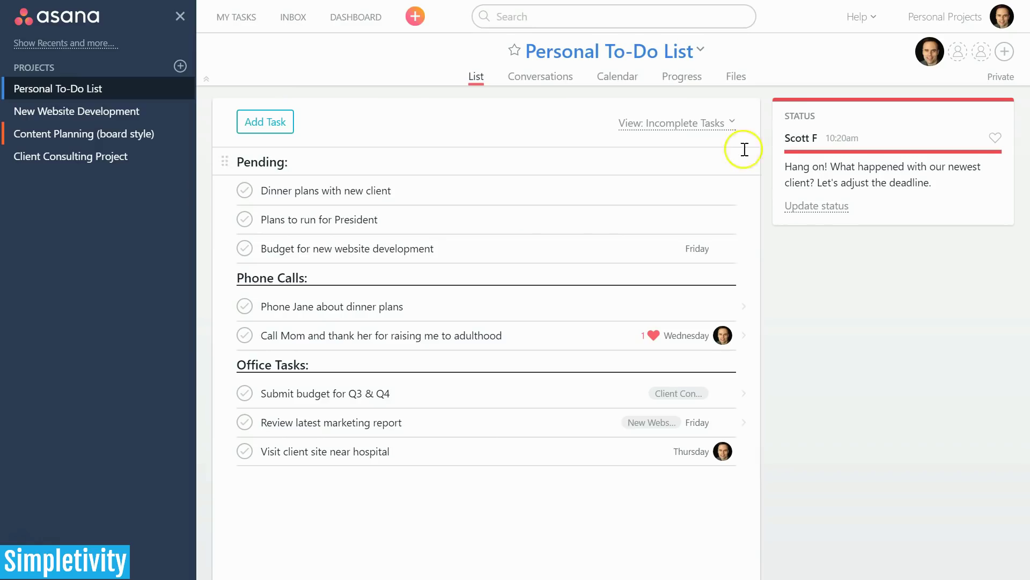